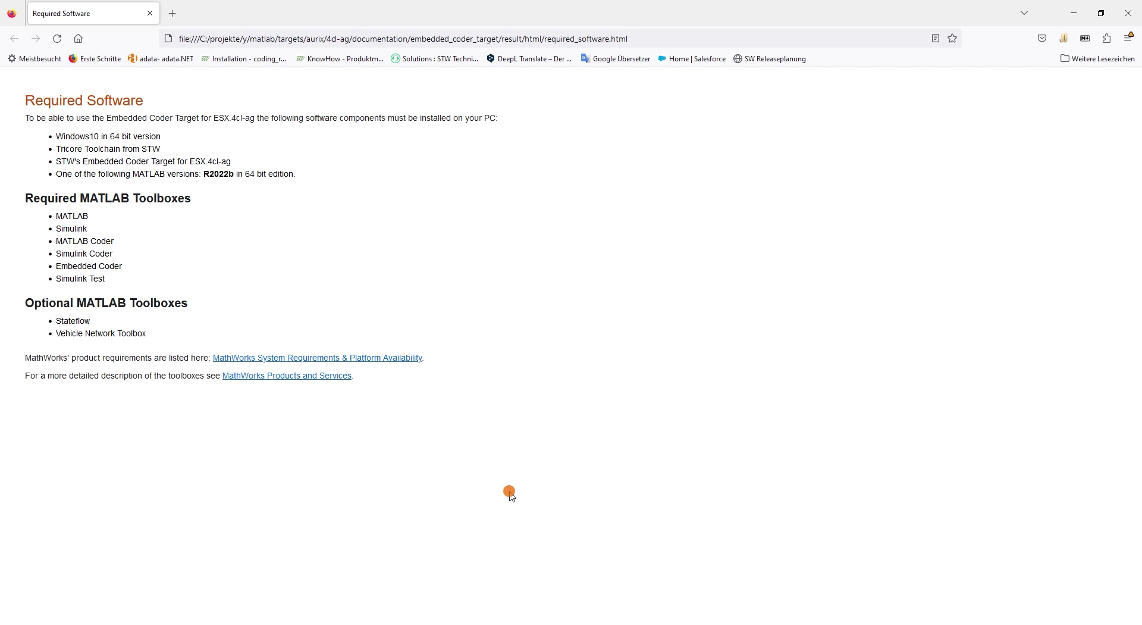
# Open the MathWorks Add-On Product Requirements & Platform Availability page and scroll through the toolbox requirements.
pyautogui.click(407, 357)
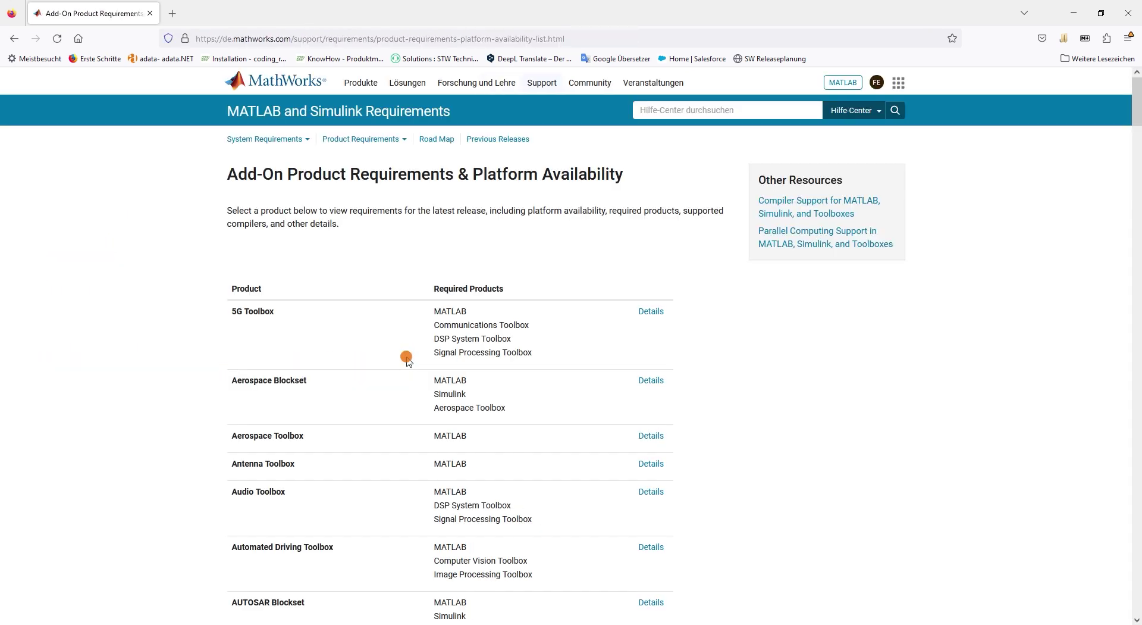
pyautogui.scroll(-6, 408, 358)
pyautogui.scroll(6, 409, 361)
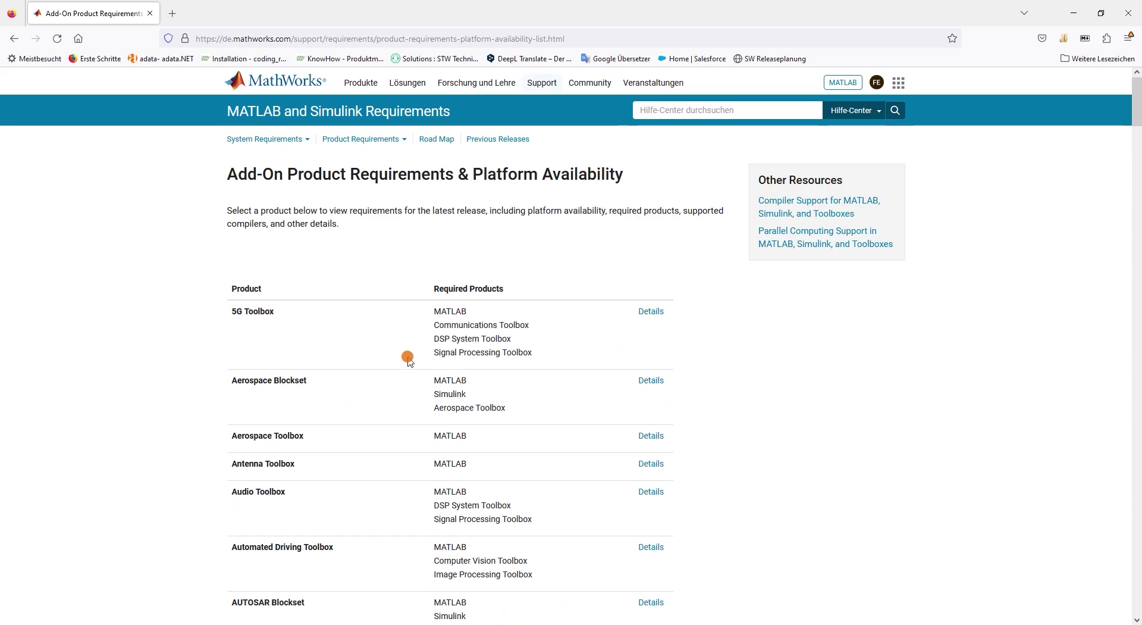
pyautogui.scroll(-8, 408, 359)
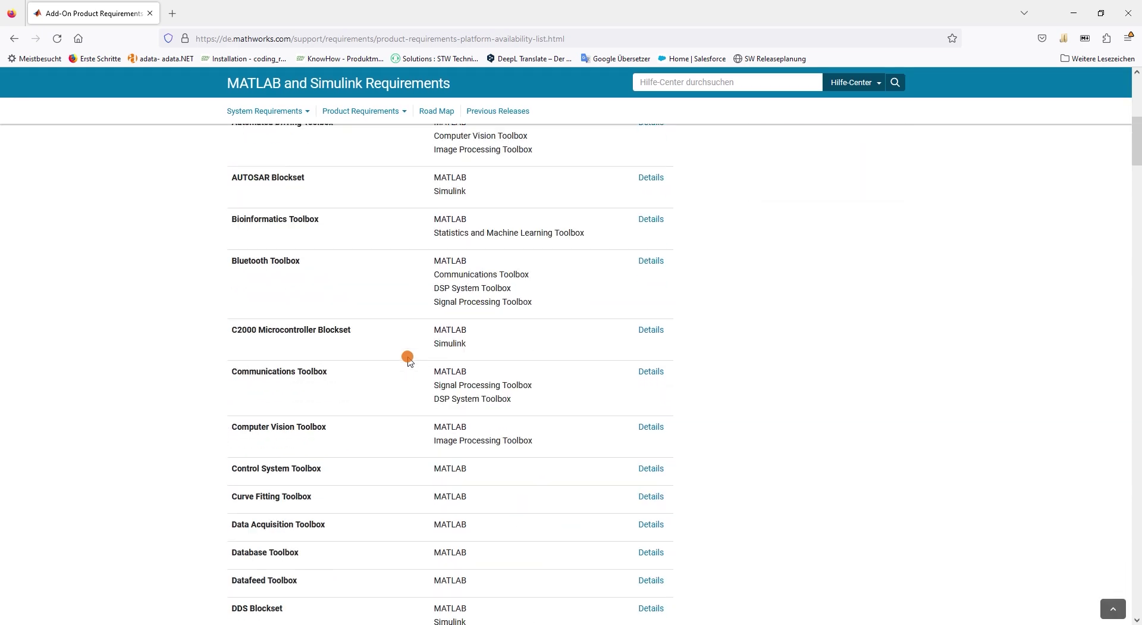
pyautogui.scroll(8, 408, 359)
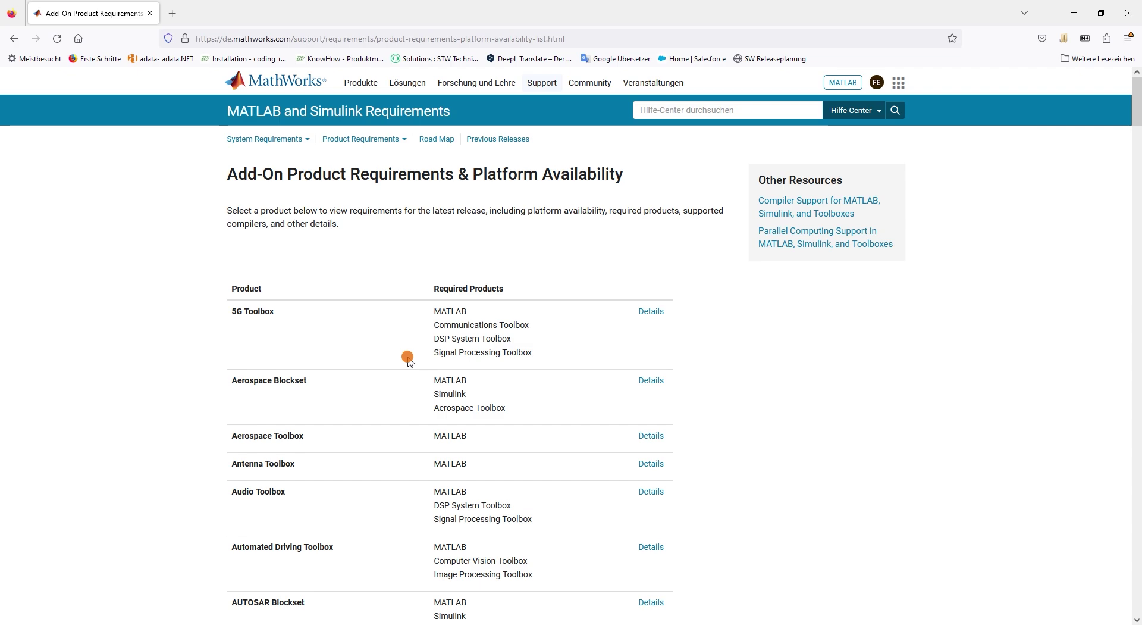
# Return to the Required Software page and highlight the toolchain and MATLAB version prerequisites.
pyautogui.click(14, 38)
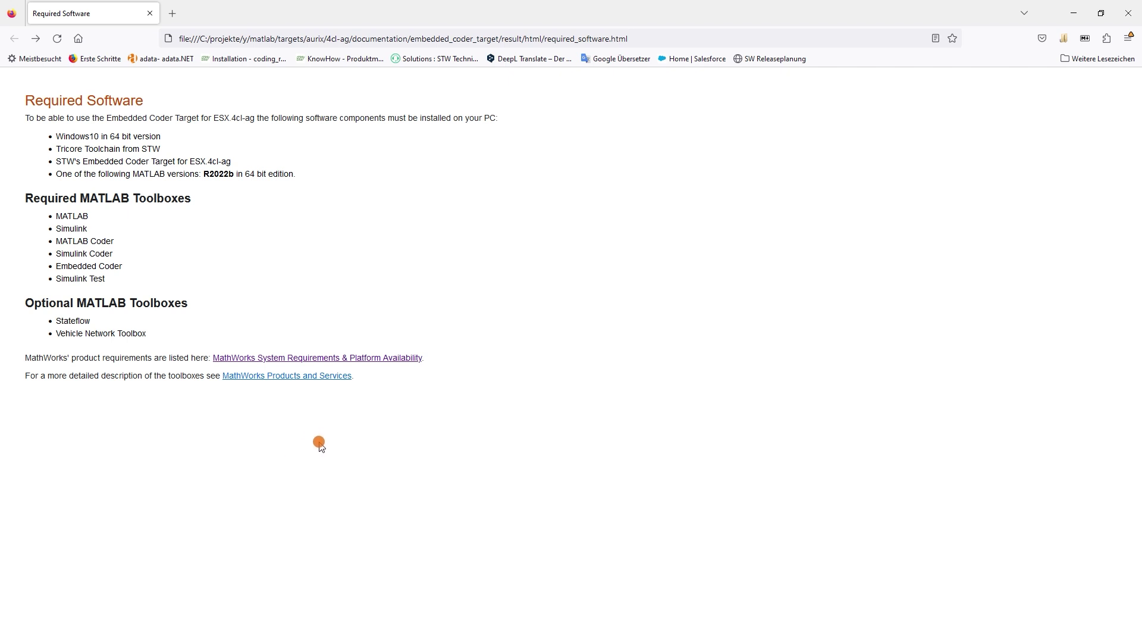
pyautogui.moveTo(334, 173); pyautogui.dragTo(14, 153)
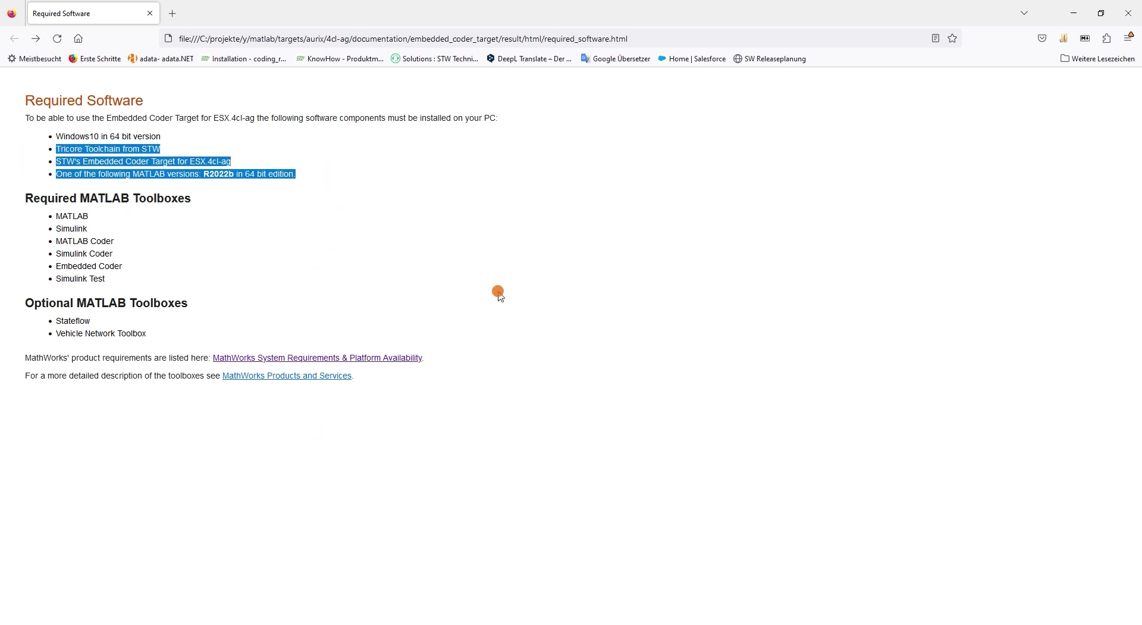
pyautogui.click(603, 416)
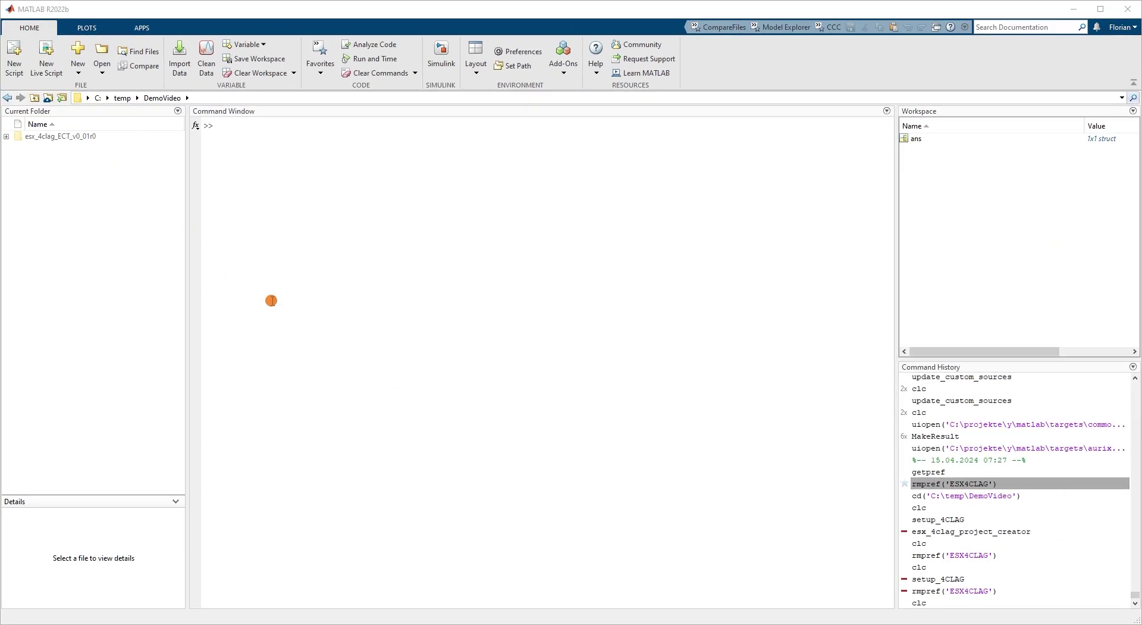
# Expand esx_4clag_ECT_v0_01r0 and select read_me_first.txt and setup_4CLAG.m to see their descriptions.
pyautogui.click(48, 138)
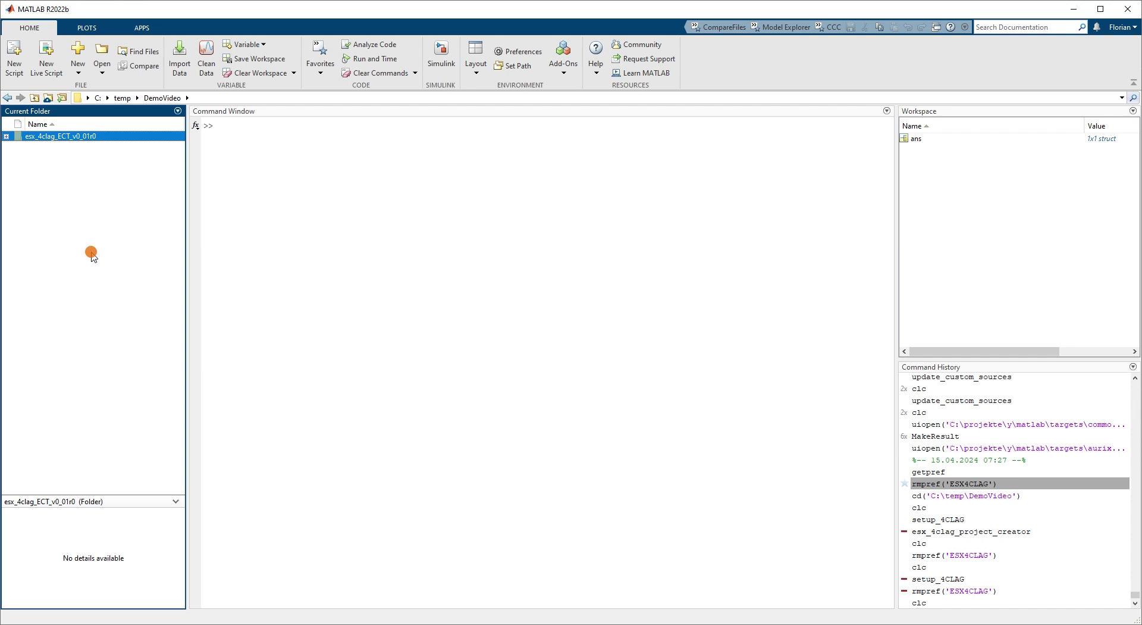
pyautogui.click(6, 137)
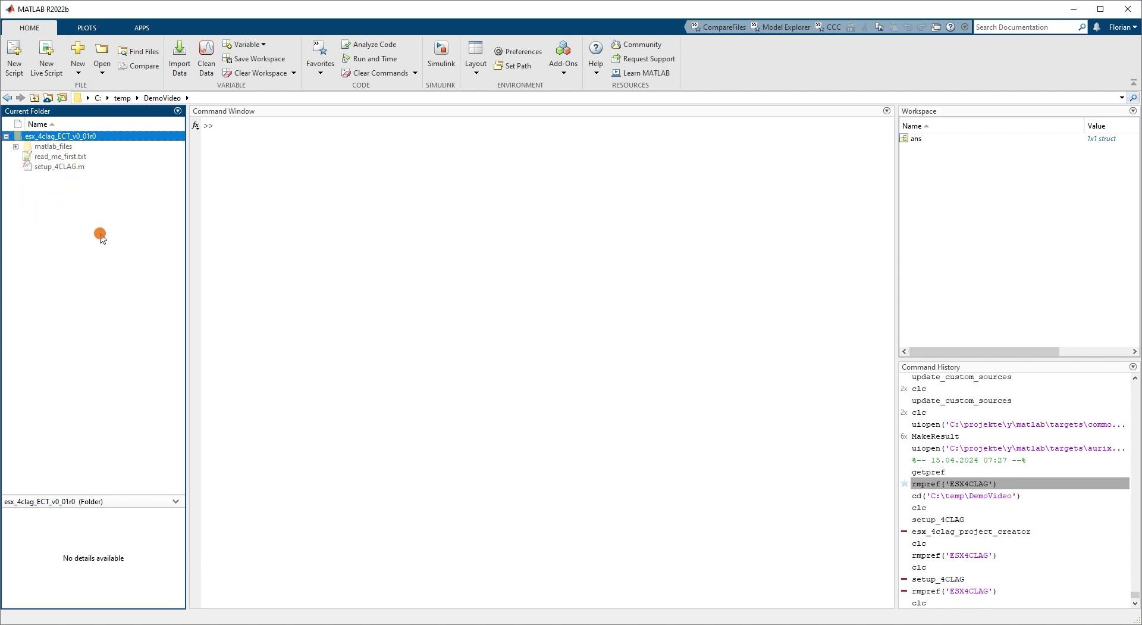
pyautogui.click(63, 156)
pyautogui.click(64, 170)
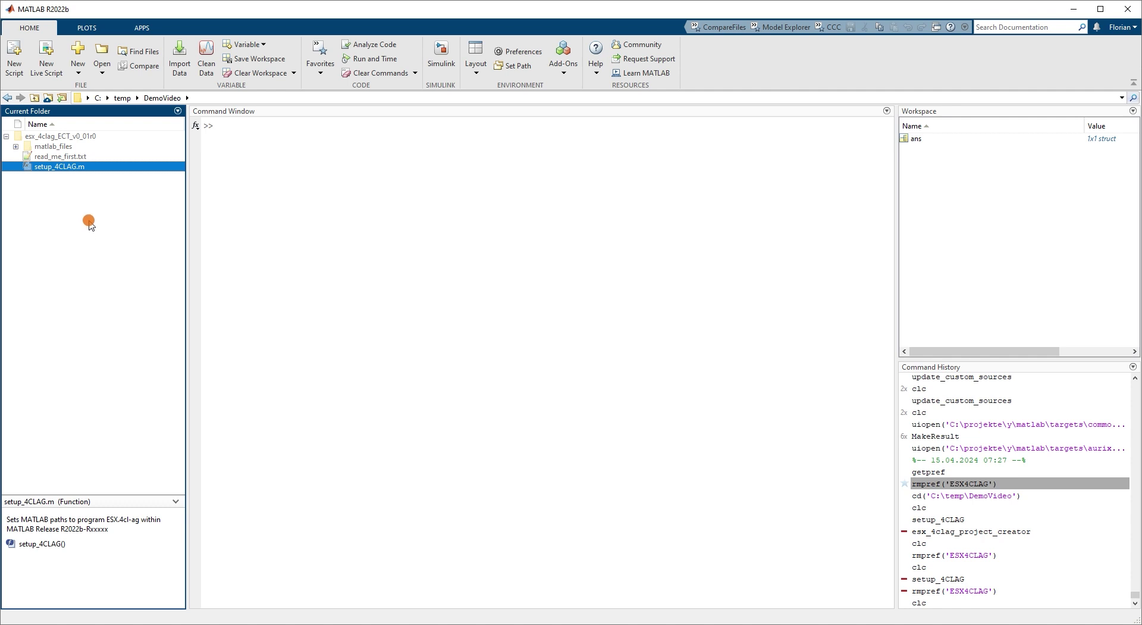
# Run setup_4CLAG.m via Change Folder, choosing the pasted matlab_files path without trailing backslash.
pyautogui.rightClick(77, 165)
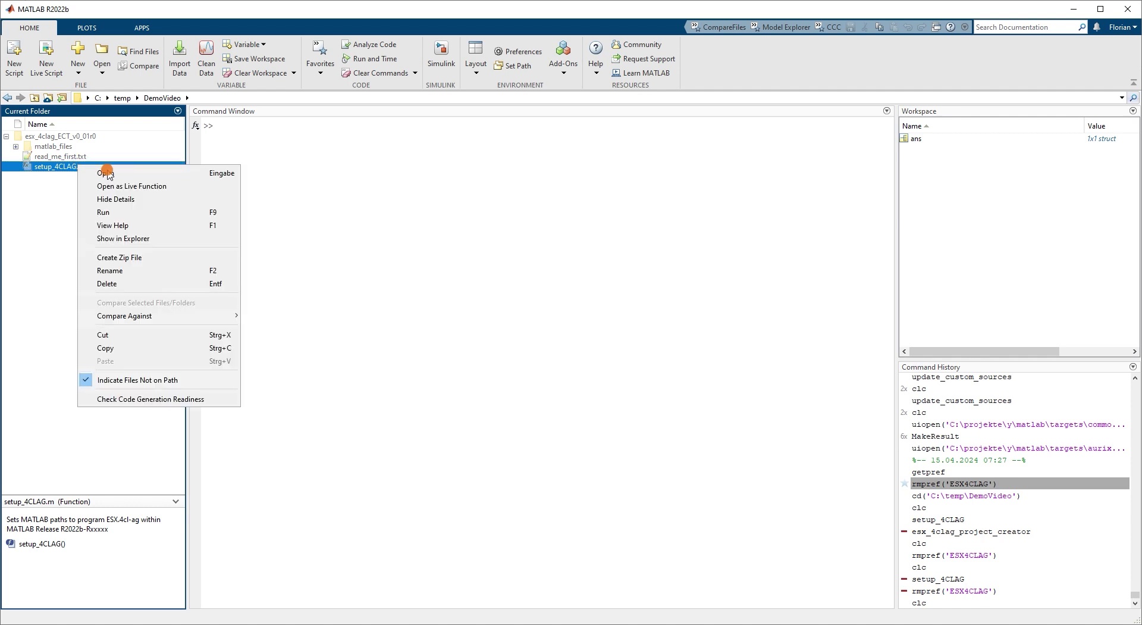
pyautogui.click(125, 212)
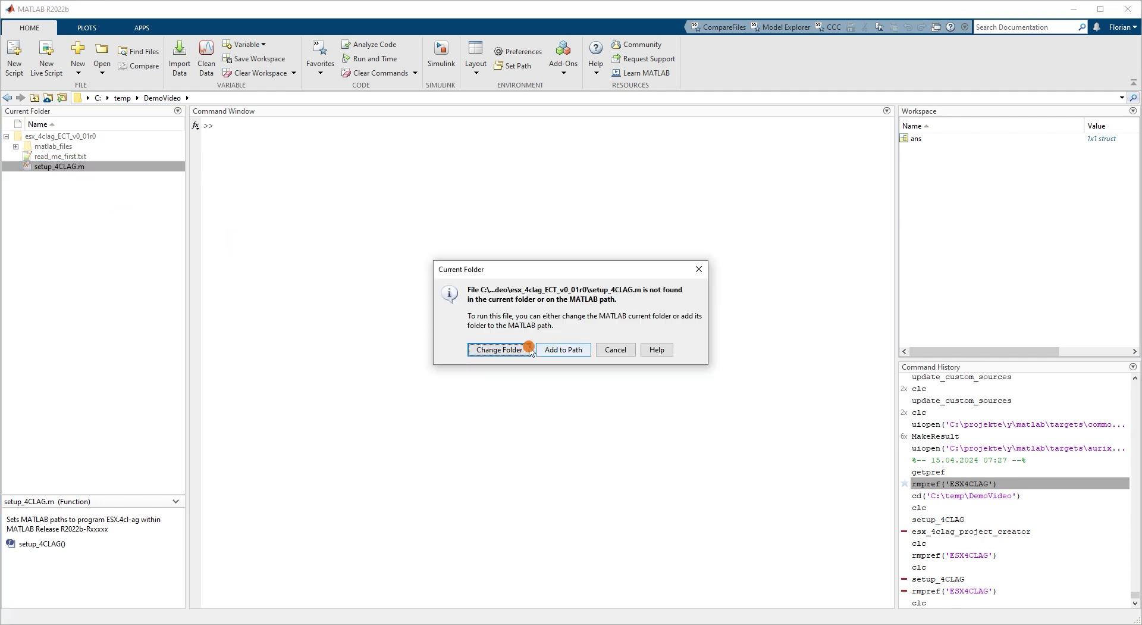
pyautogui.click(499, 349)
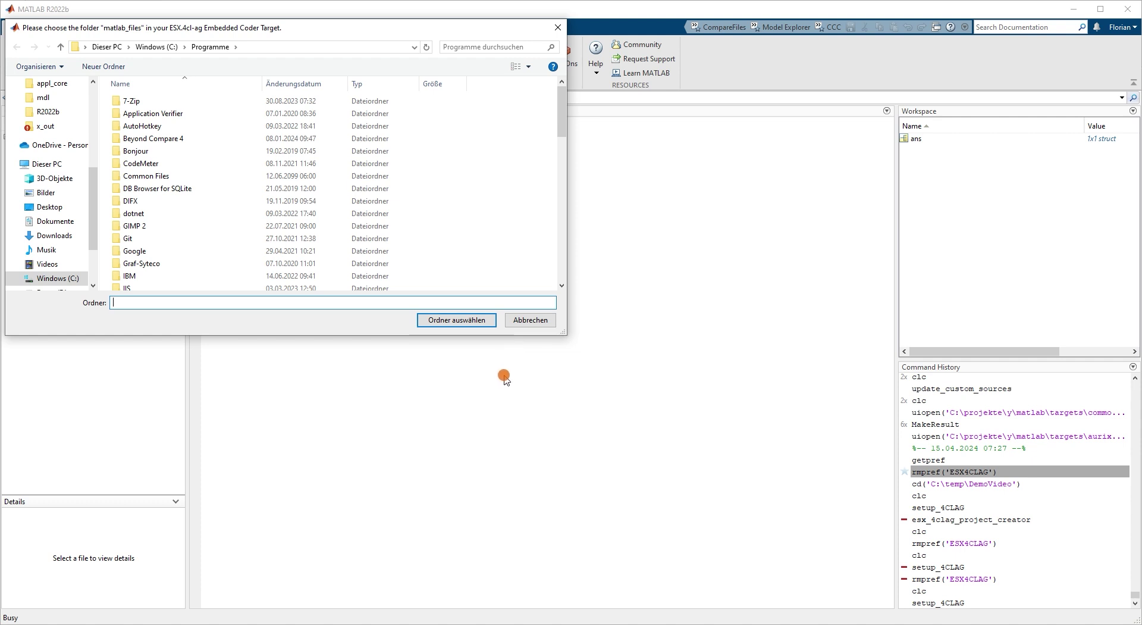
pyautogui.press('ctrl')
pyautogui.write('c:\\temp\\DemoVideo\\esx_4clag_ECT_v0_01r0\\matlab_files\\')
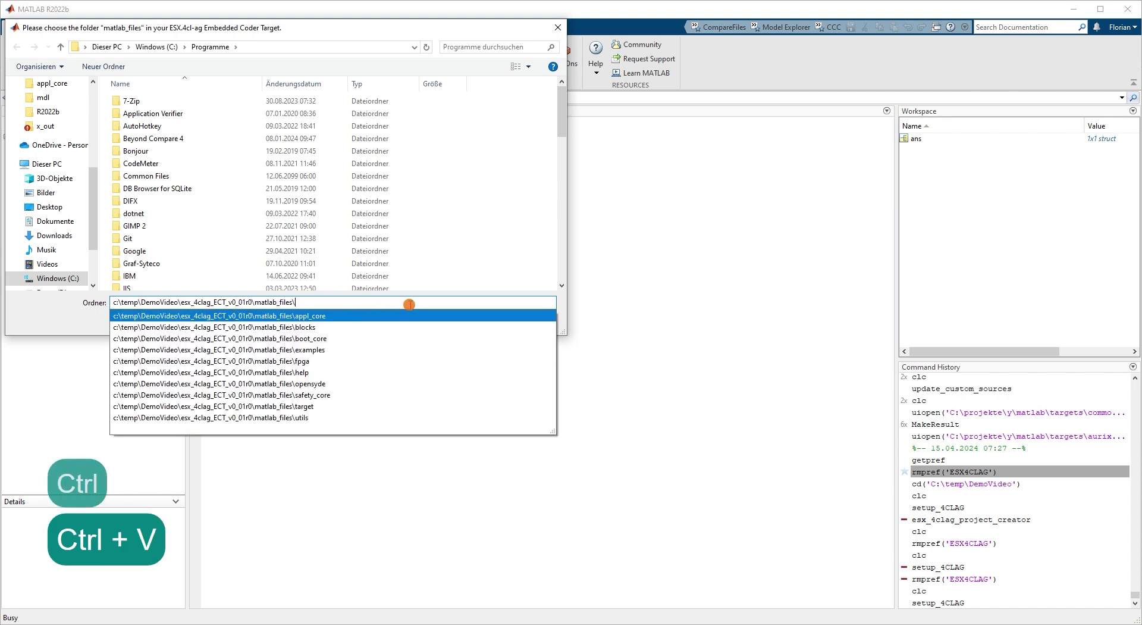
pyautogui.press('BackSpace')
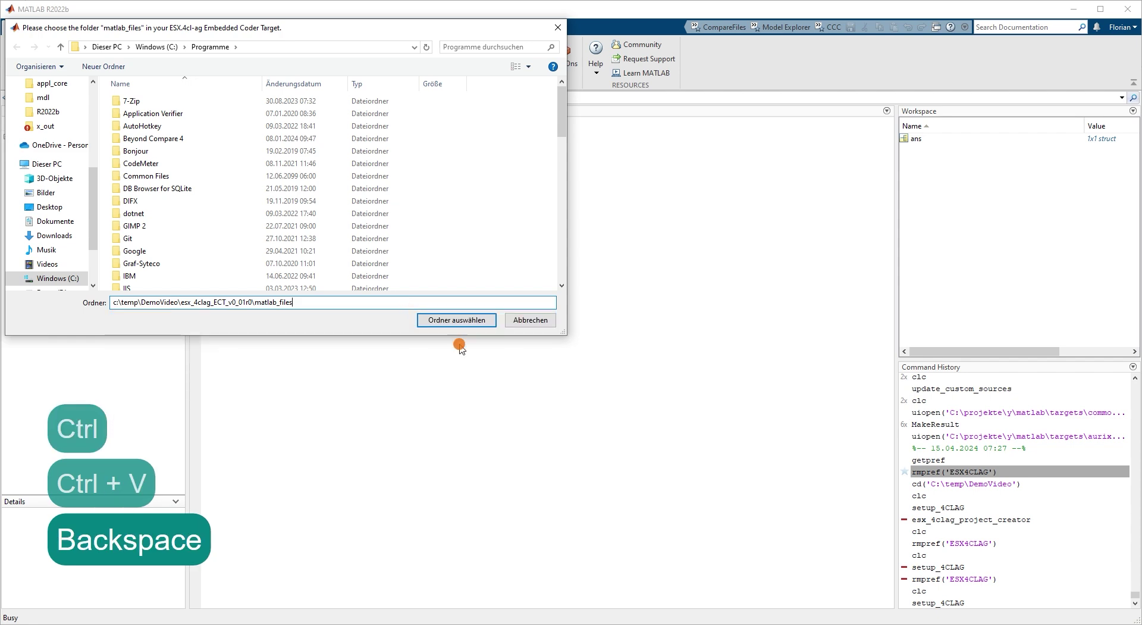
pyautogui.click(468, 320)
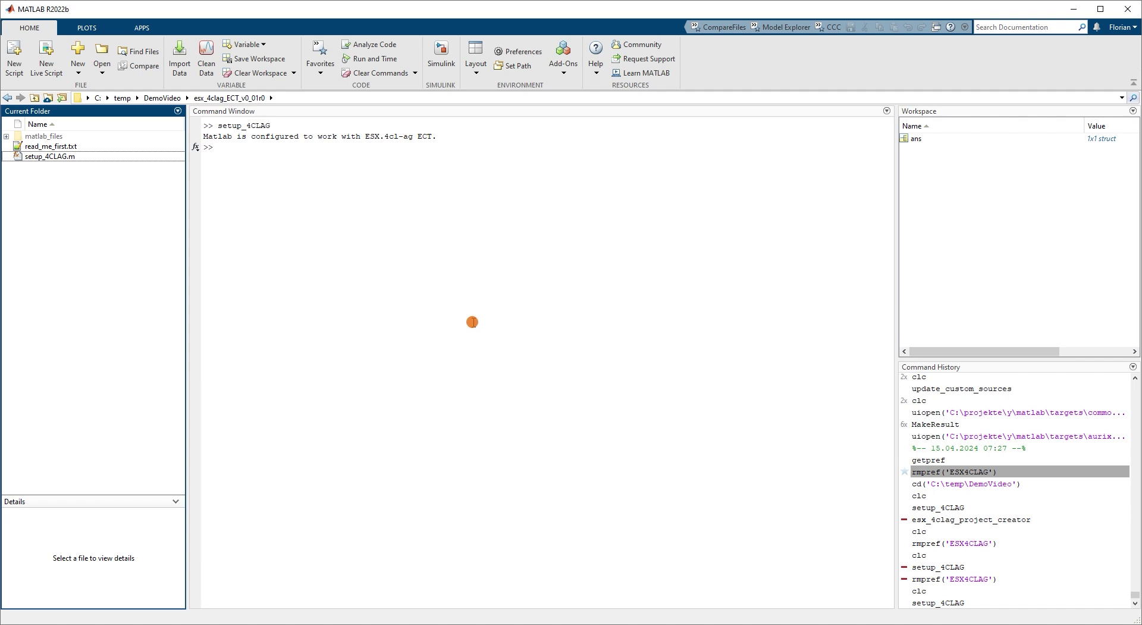
# Highlight the ESX.4cl-ag ECT configuration confirmation message in the Command Window.
pyautogui.click(204, 134)
pyautogui.moveTo(433, 125); pyautogui.dragTo(448, 137)
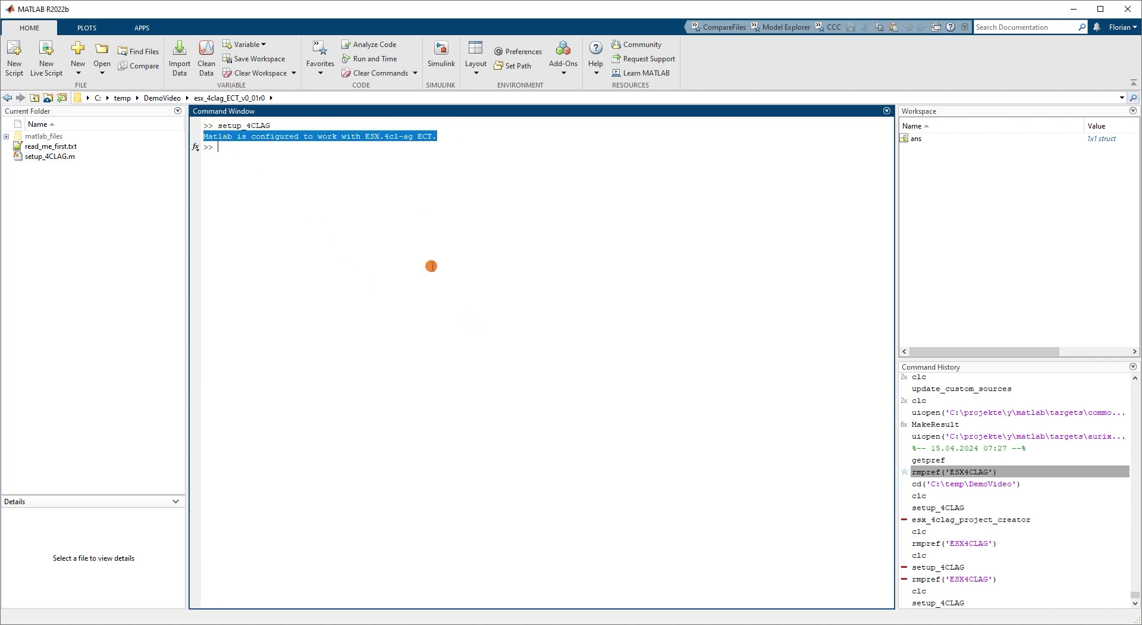
pyautogui.click(431, 266)
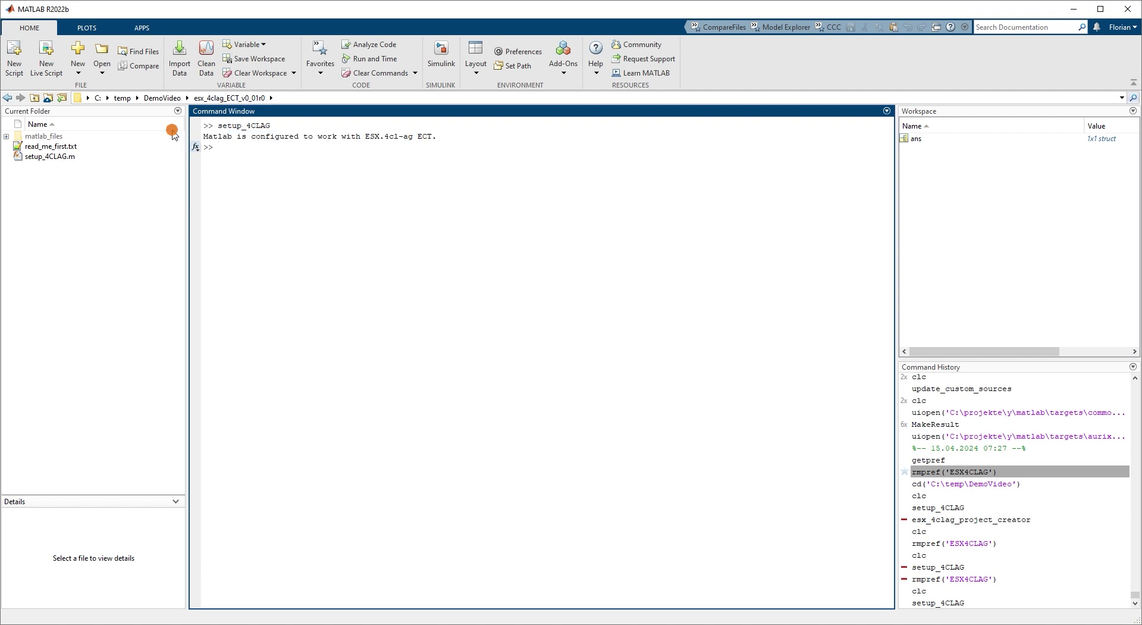
# In the DemoVideo folder, create MyNewNewProject with the command mkdir MyNewNewProject.
pyautogui.click(166, 99)
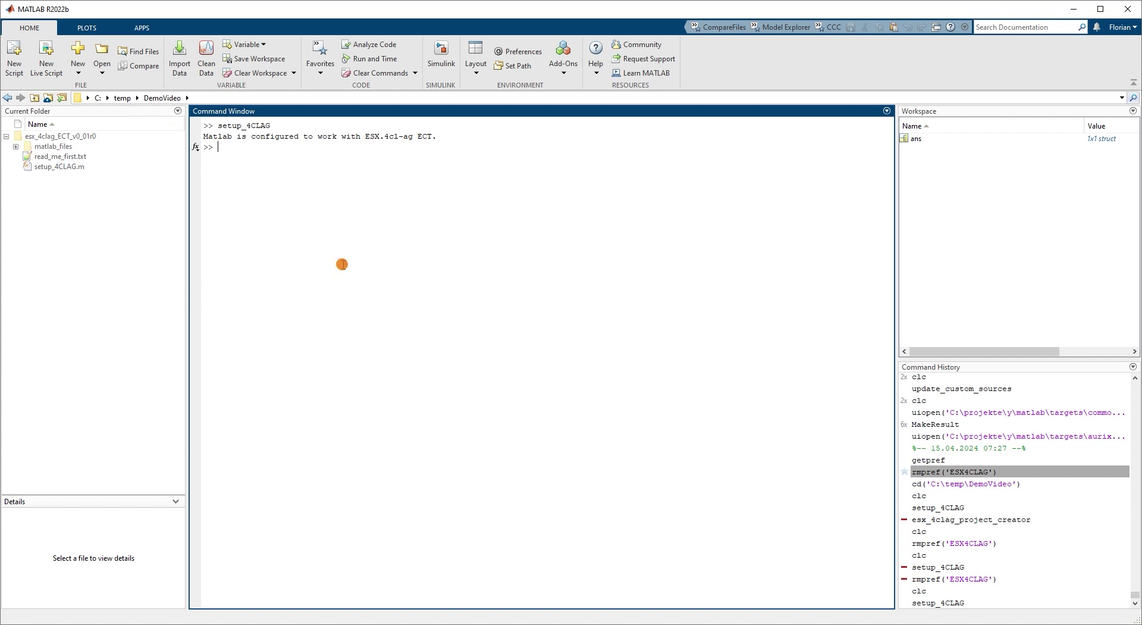
pyautogui.write('mkdir')
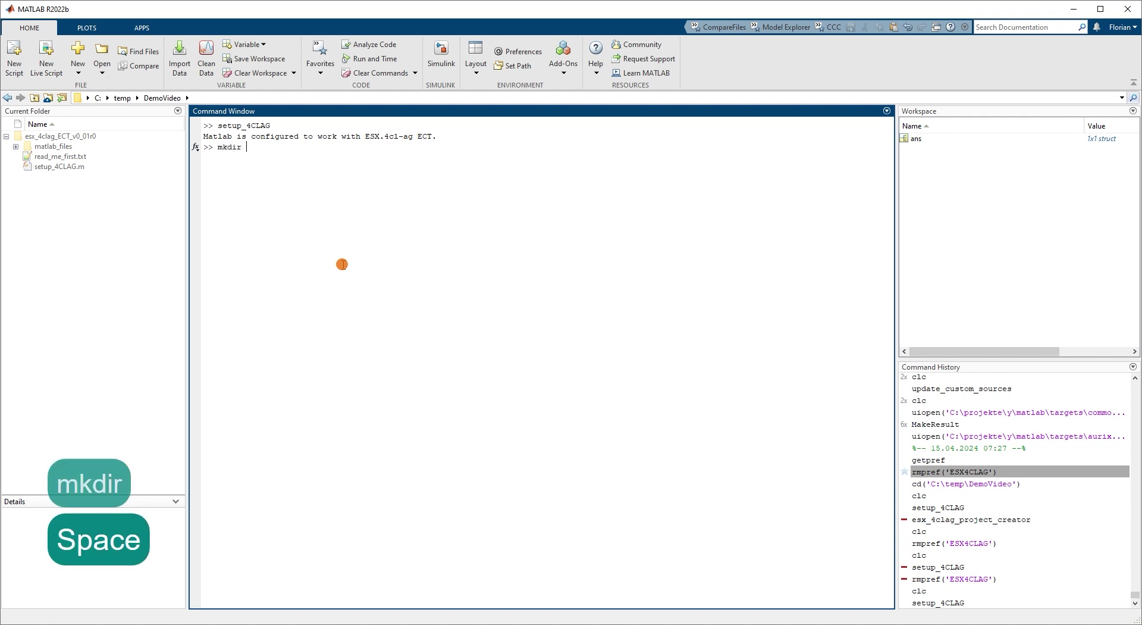
pyautogui.write(' MyNe')
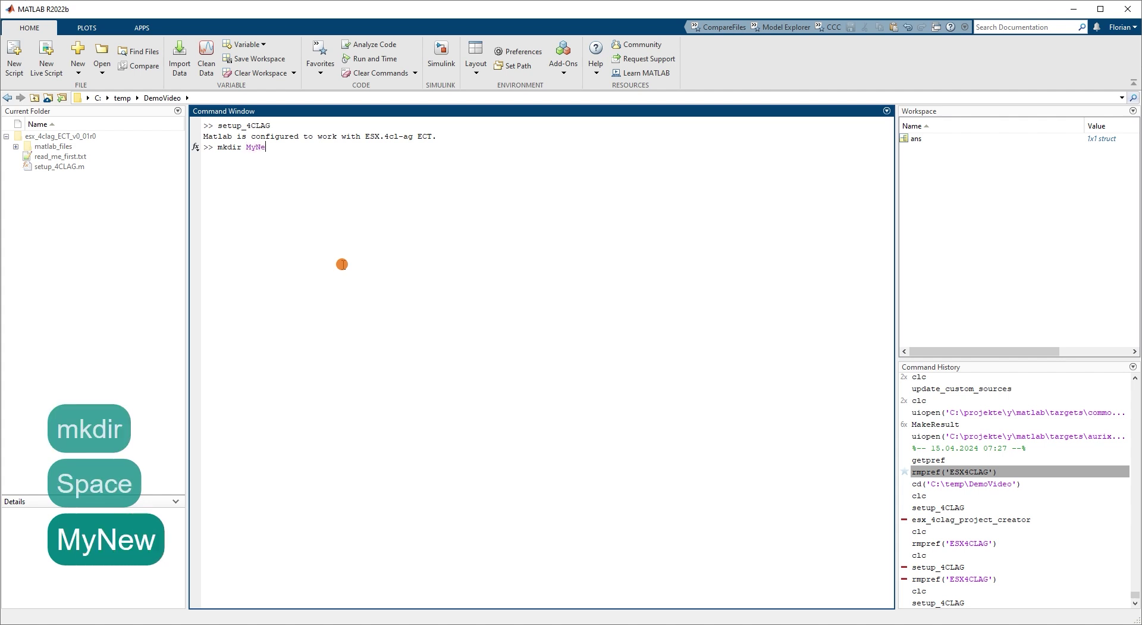
pyautogui.write('wNewProject')
pyautogui.press('Return')
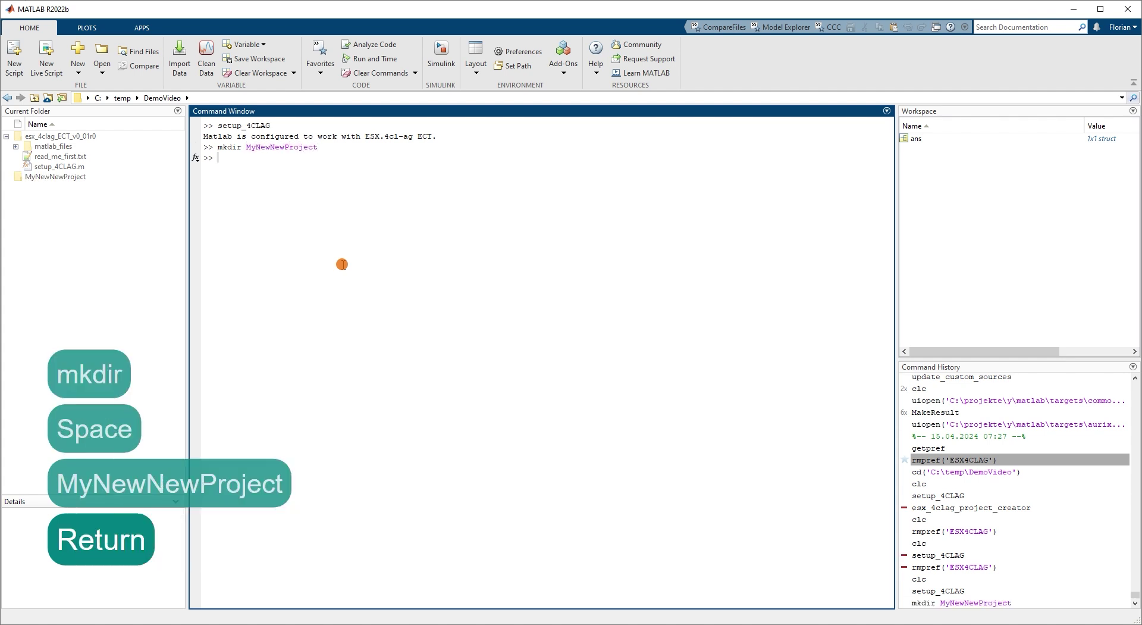
# Make MyNewNewProject the current folder and run esx_4clag_project_creator.
pyautogui.doubleClick(67, 176)
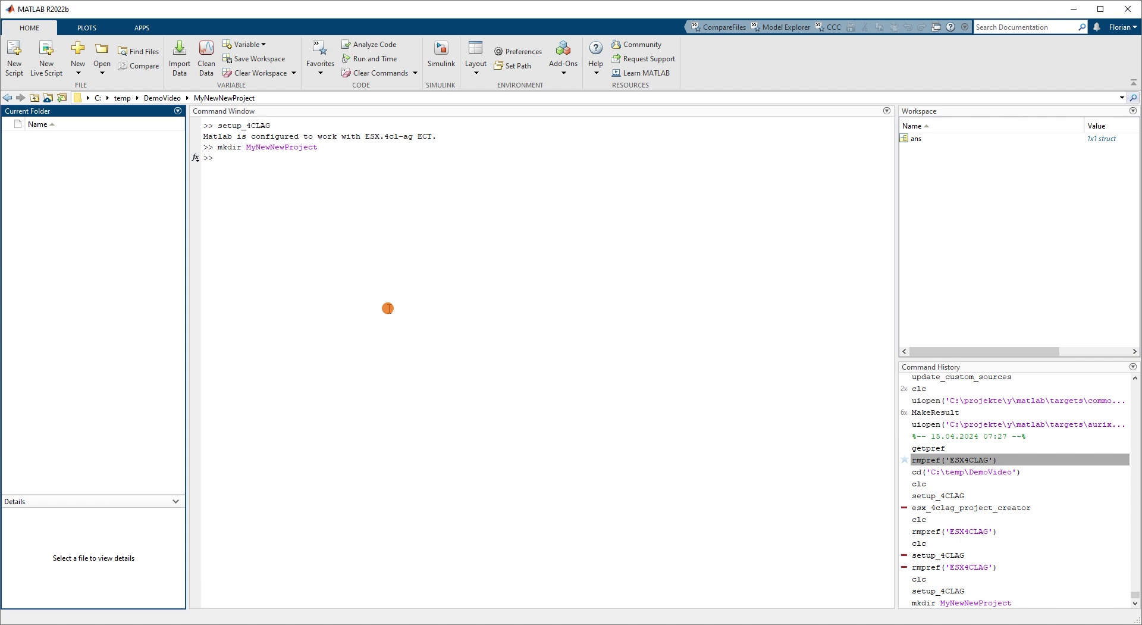
pyautogui.click(388, 308)
pyautogui.write('esx_')
pyautogui.press('Tab')
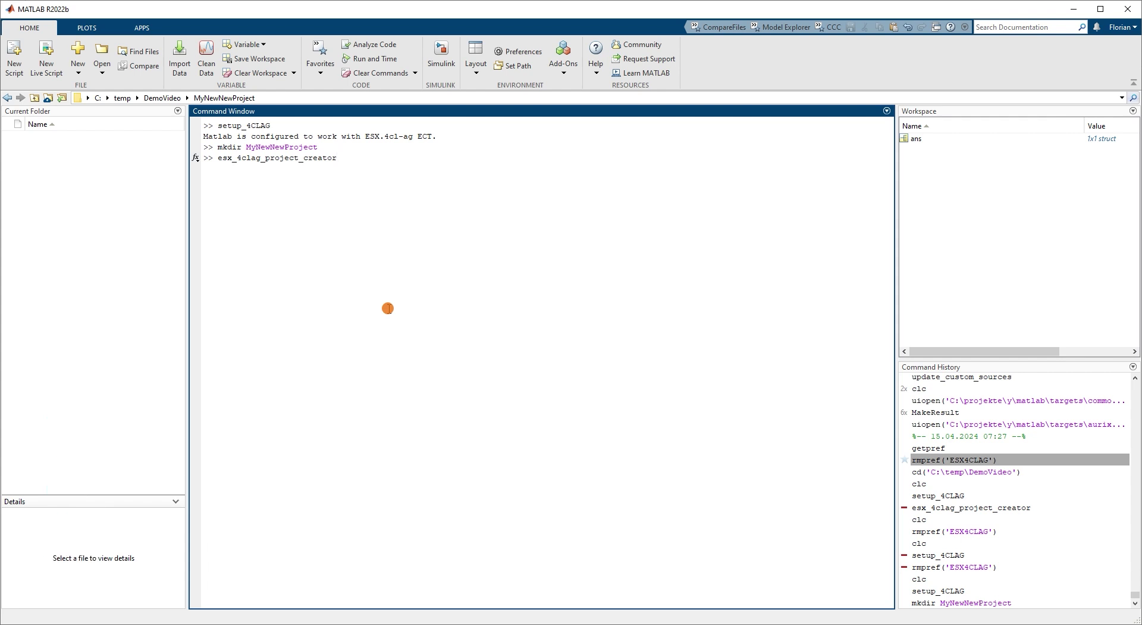
pyautogui.press('Return')
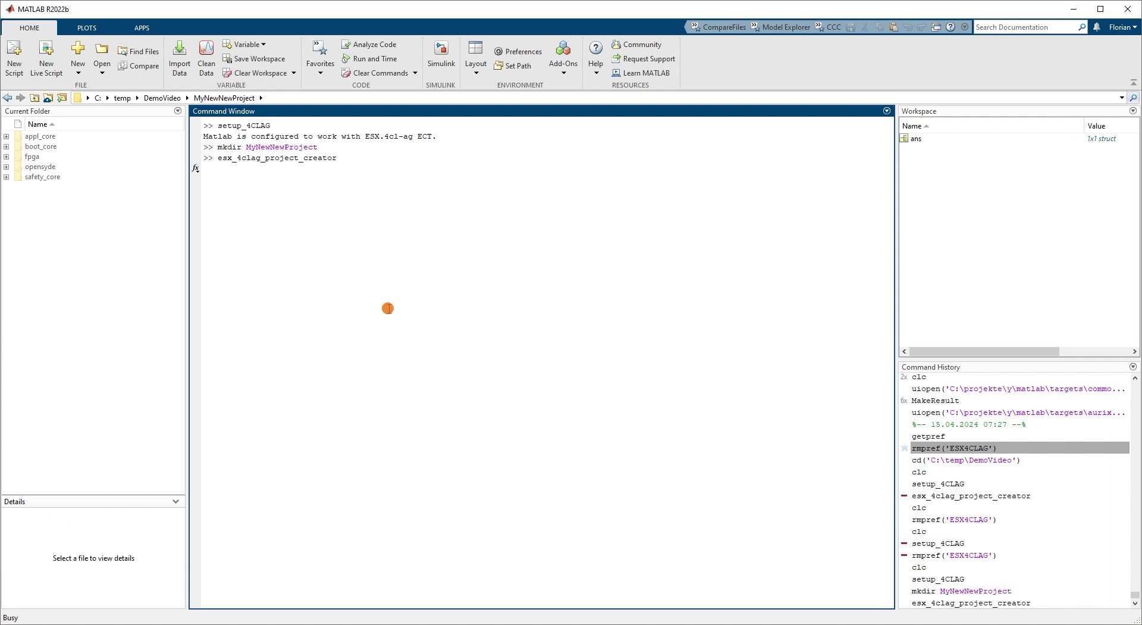
# Inspect the generated appl_core, boot_core and safety_core folders.
pyautogui.click(57, 137)
pyautogui.click(55, 146)
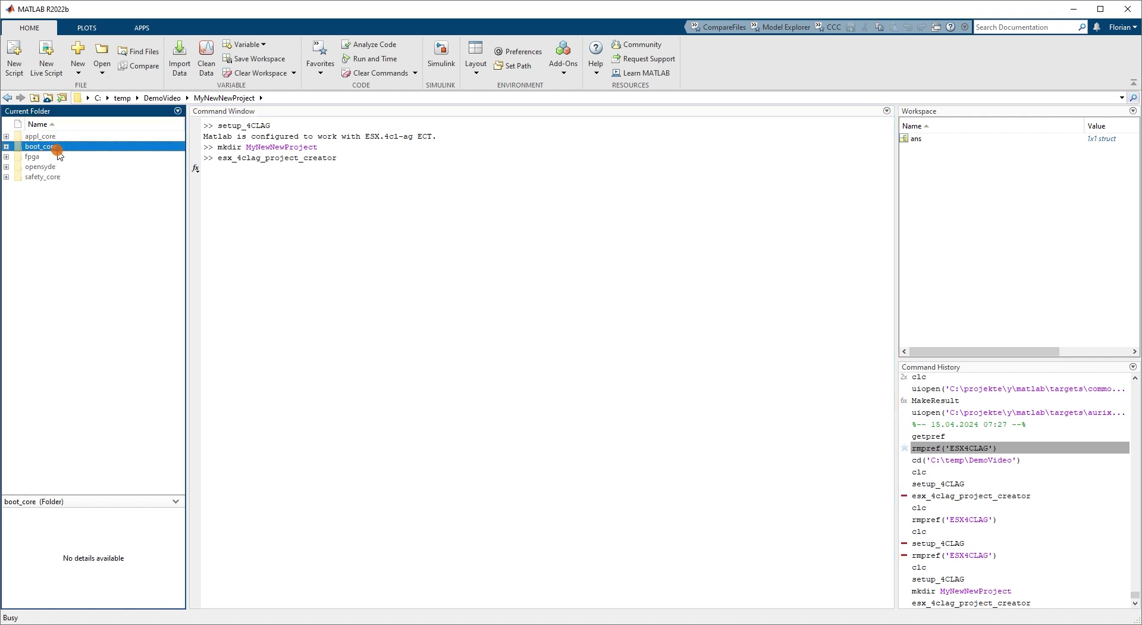
pyautogui.click(44, 177)
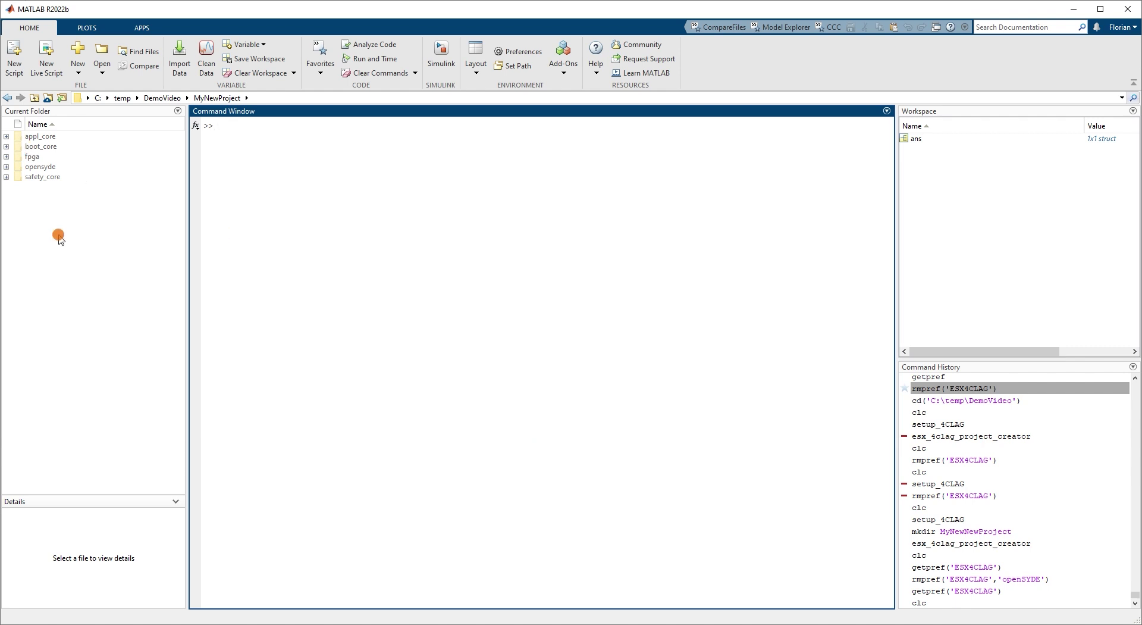
# Enter the appl_core folder and load the appl_core.prj project.
pyautogui.click(6, 136)
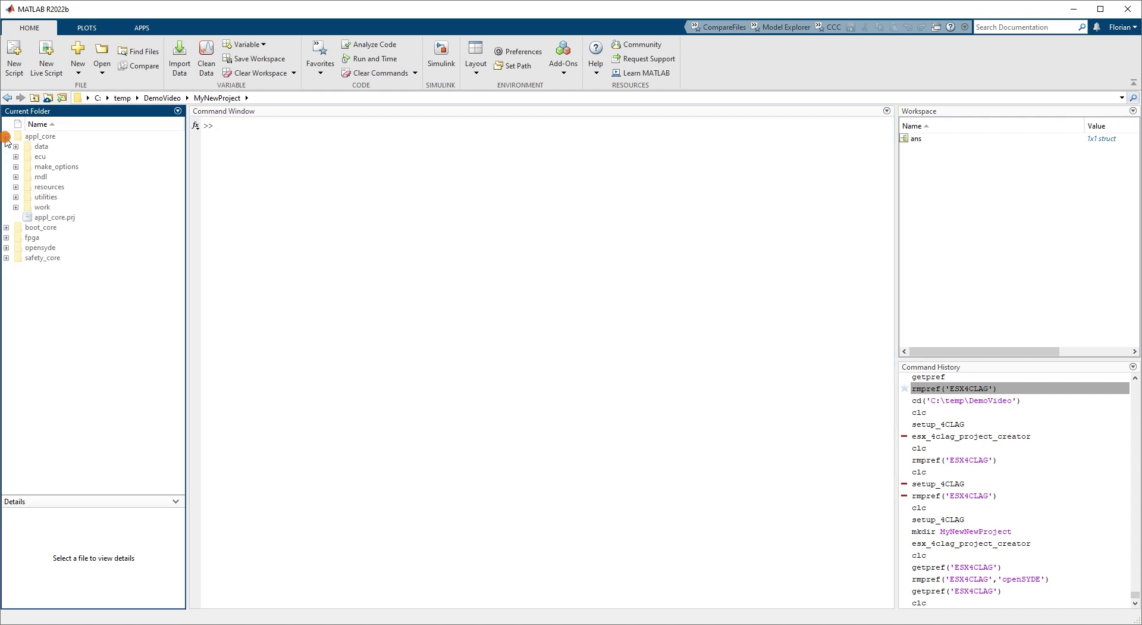
pyautogui.doubleClick(49, 138)
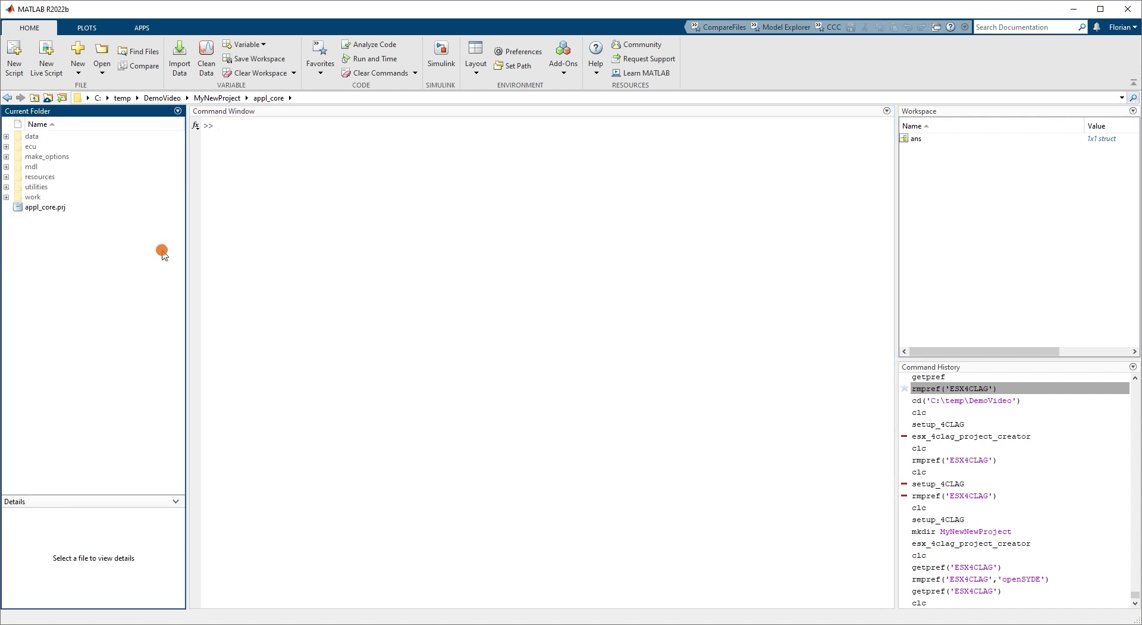
pyautogui.rightClick(50, 208)
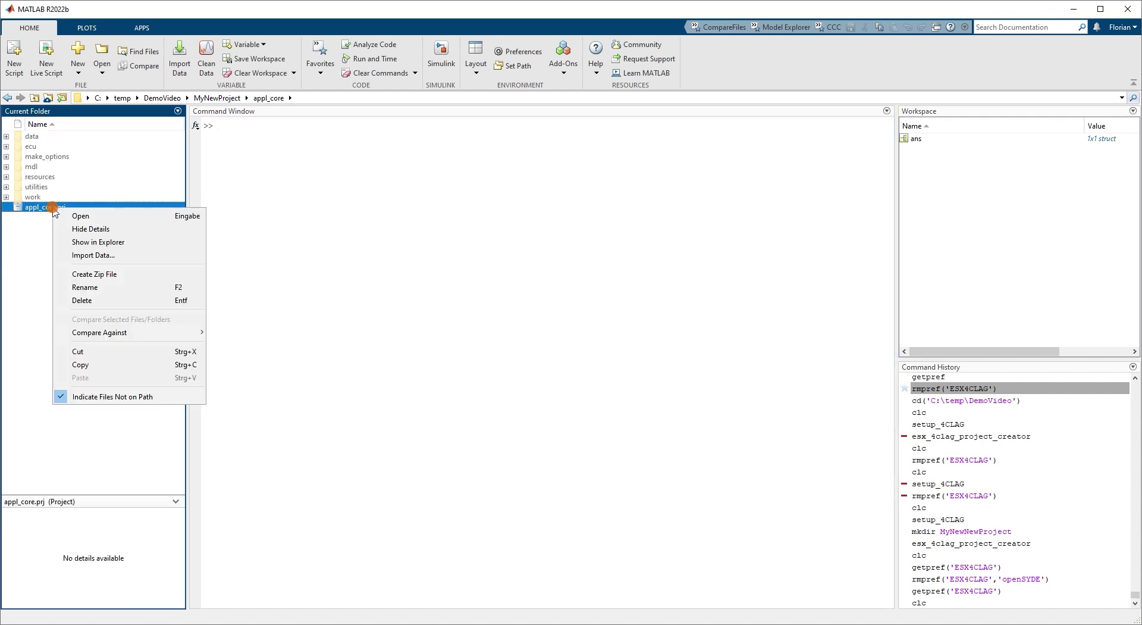
pyautogui.click(102, 220)
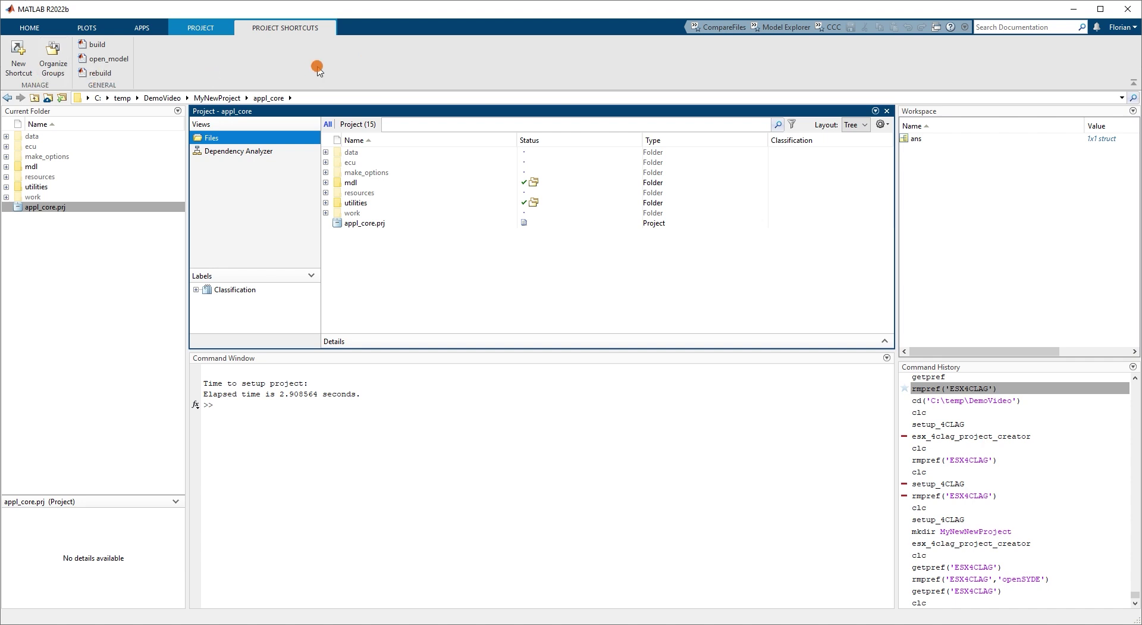
# Open the appl_core_R2022b Simulink model from the mdl folder and show the APPS tab.
pyautogui.click(326, 182)
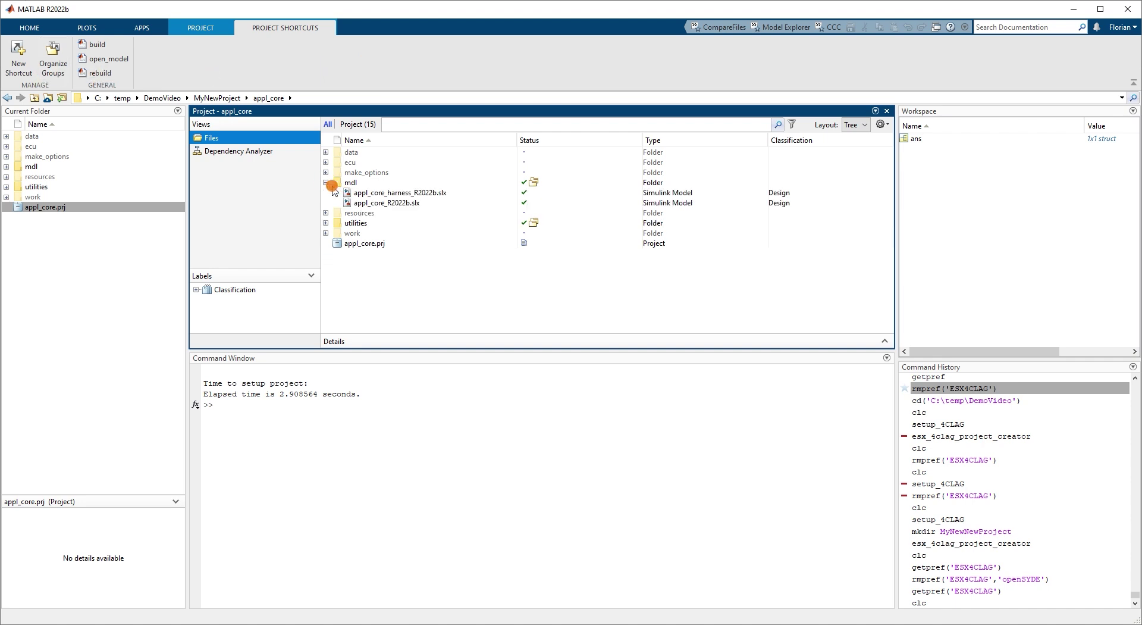
pyautogui.rightClick(399, 204)
pyautogui.click(447, 212)
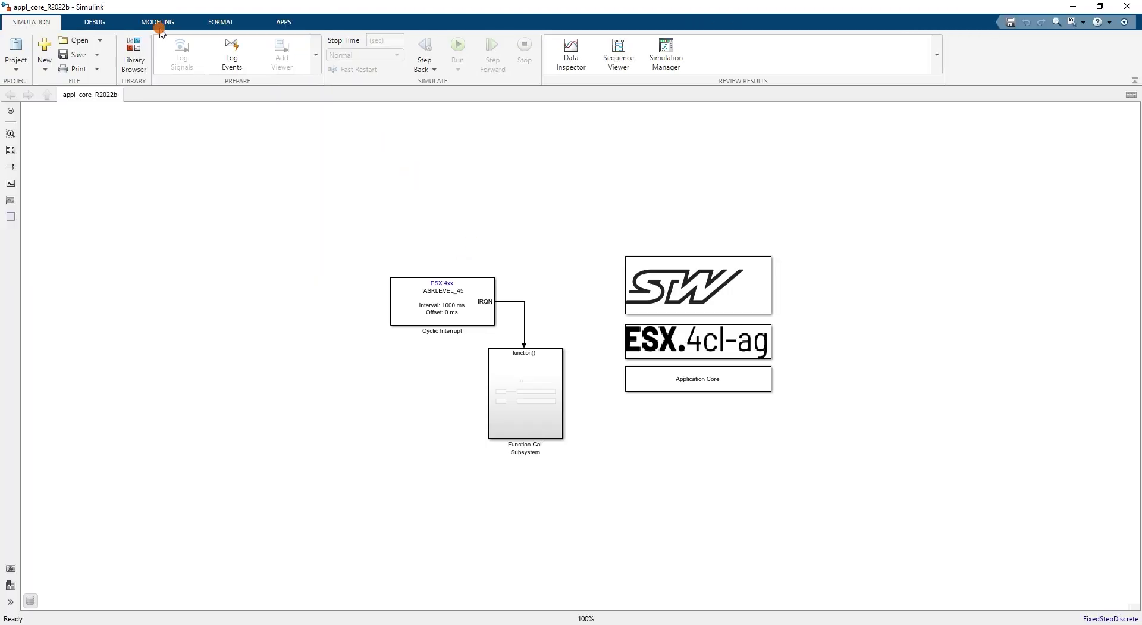
pyautogui.click(286, 21)
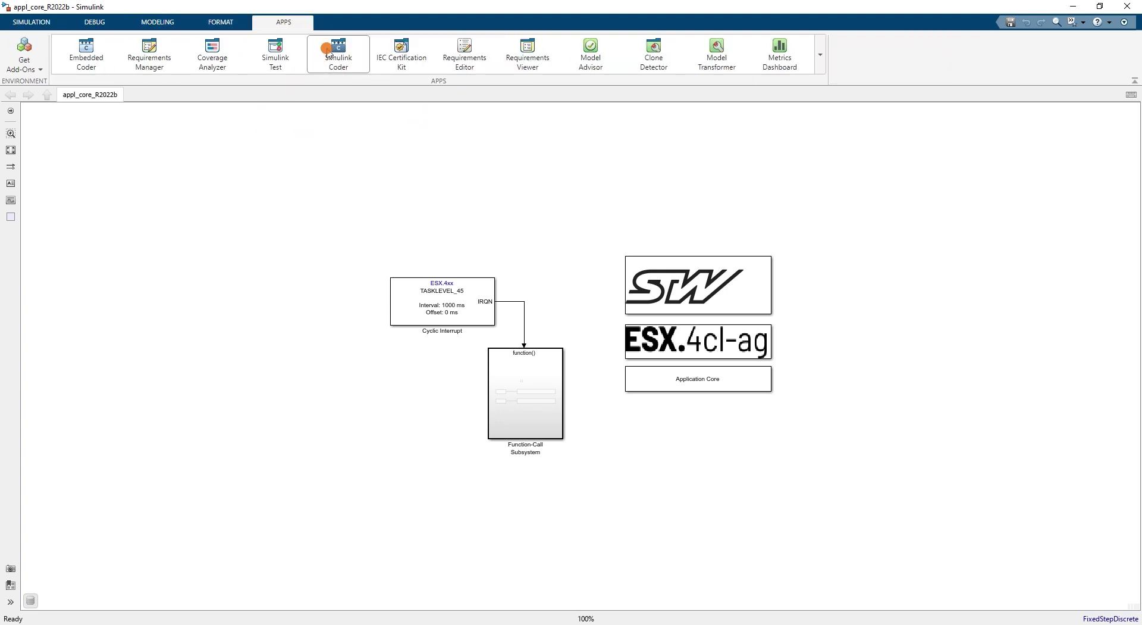
# Start the Embedded Coder build and set the pasted openSYDE.exe path as the openSYDE utility.
pyautogui.click(83, 49)
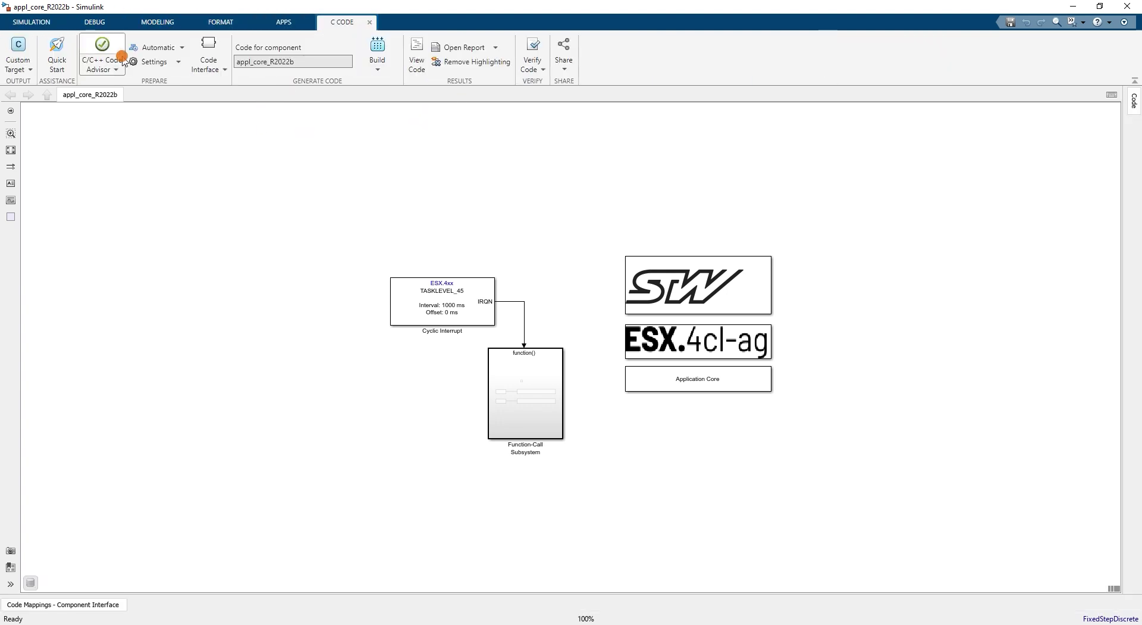
pyautogui.click(379, 50)
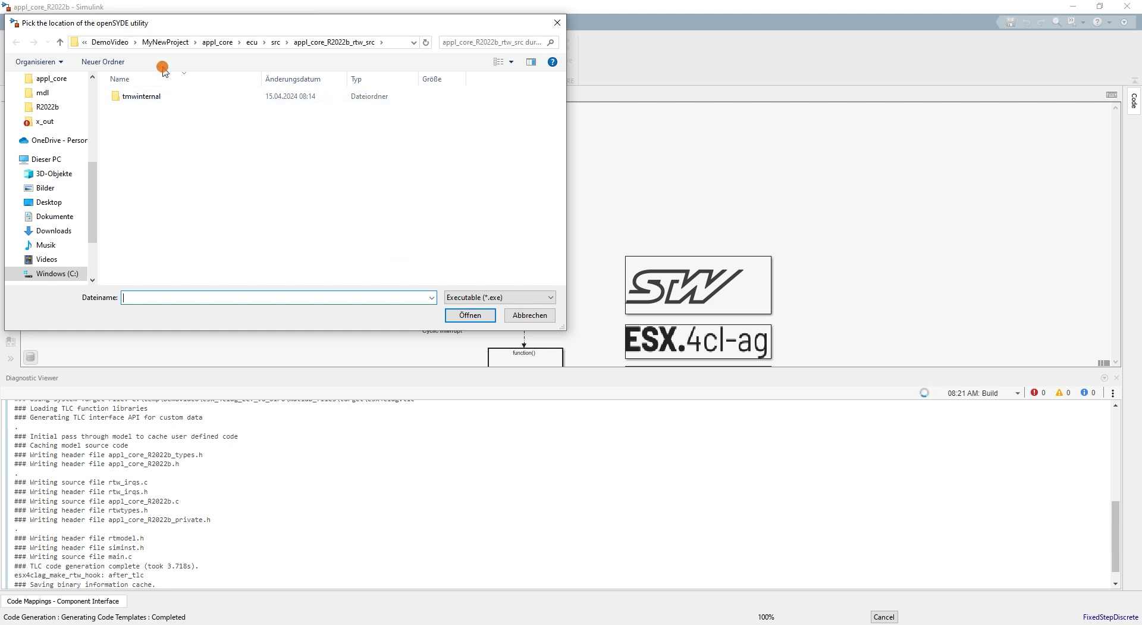
pyautogui.click(211, 295)
pyautogui.write('c:\\projekte\\y\\openSYDE\\24-0A\\tool\\openSYDE.exe')
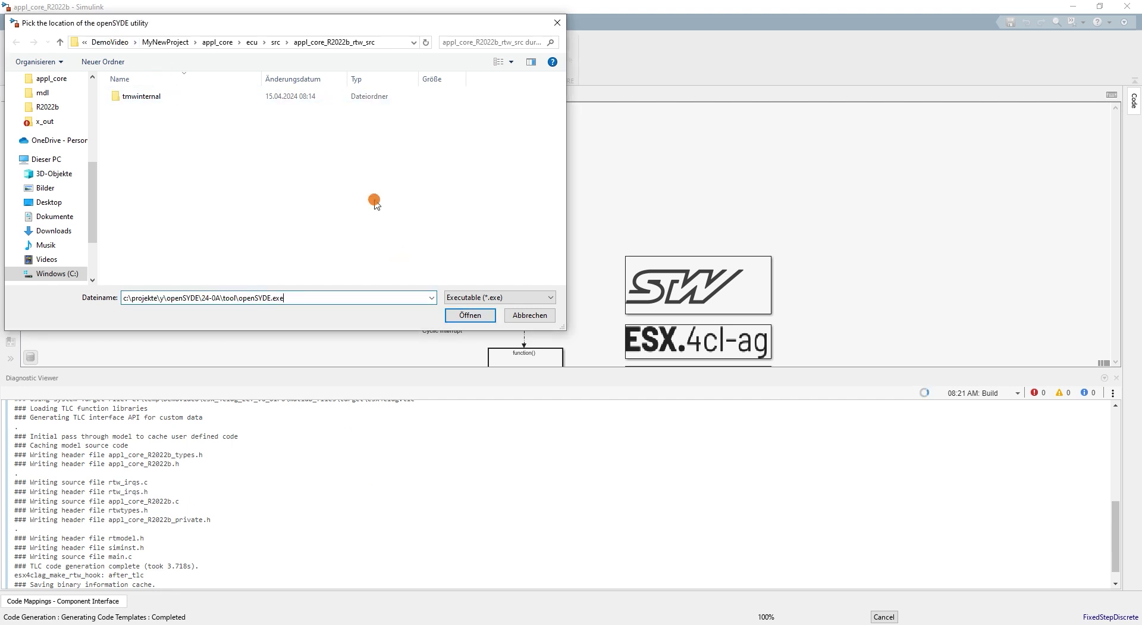
pyautogui.click(469, 316)
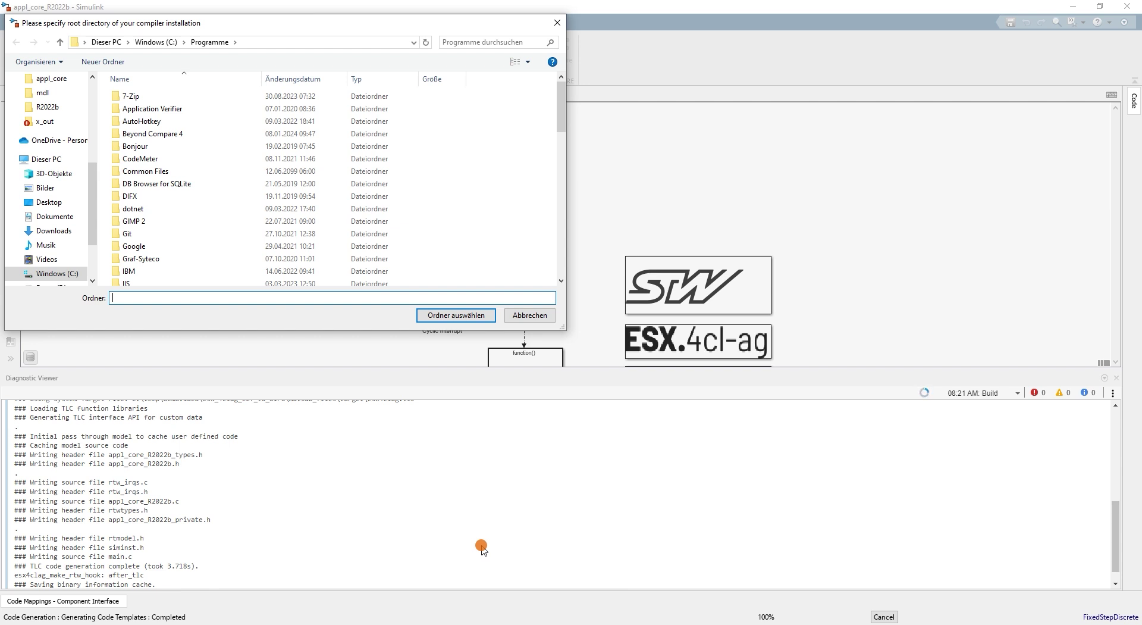
# Set the compiler root directory to c:\HIGHTEC\toolchains\tricore\v4.9.4.1 so the build completes.
pyautogui.click(482, 547)
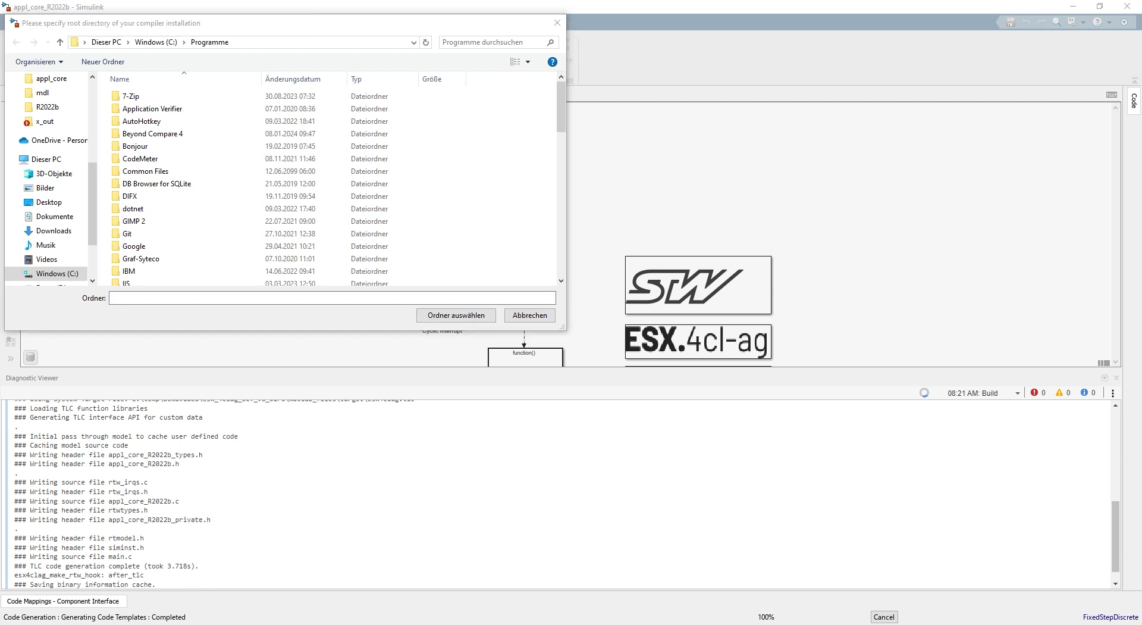
pyautogui.click(113, 298)
pyautogui.write('c:\\HIGHTEC\\toolchains\\tricore\\v4.9.4.1')
pyautogui.click(441, 316)
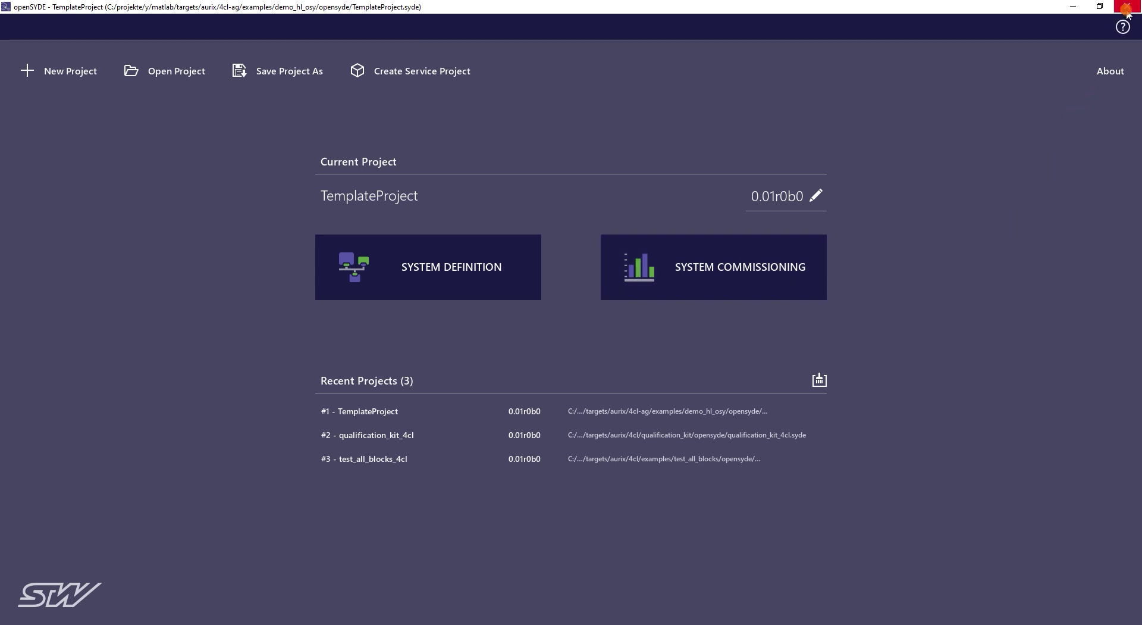
# Close openSYDE and the appl_core_R2022b model, then open boot_core.prj from the boot_core folder.
pyautogui.click(1126, 9)
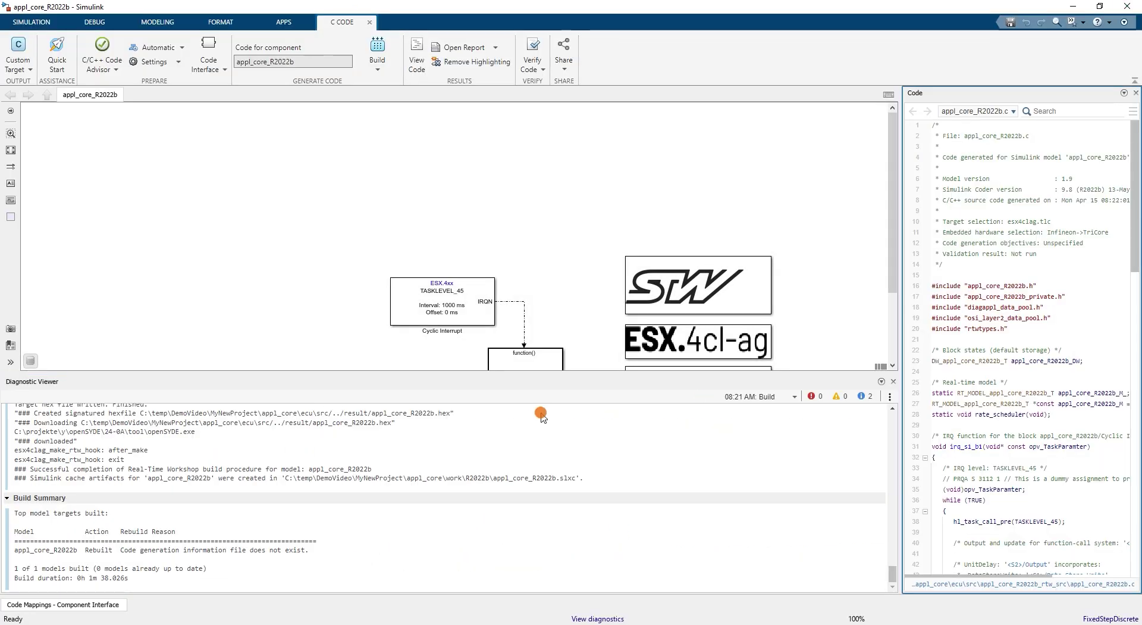
pyautogui.click(1129, 7)
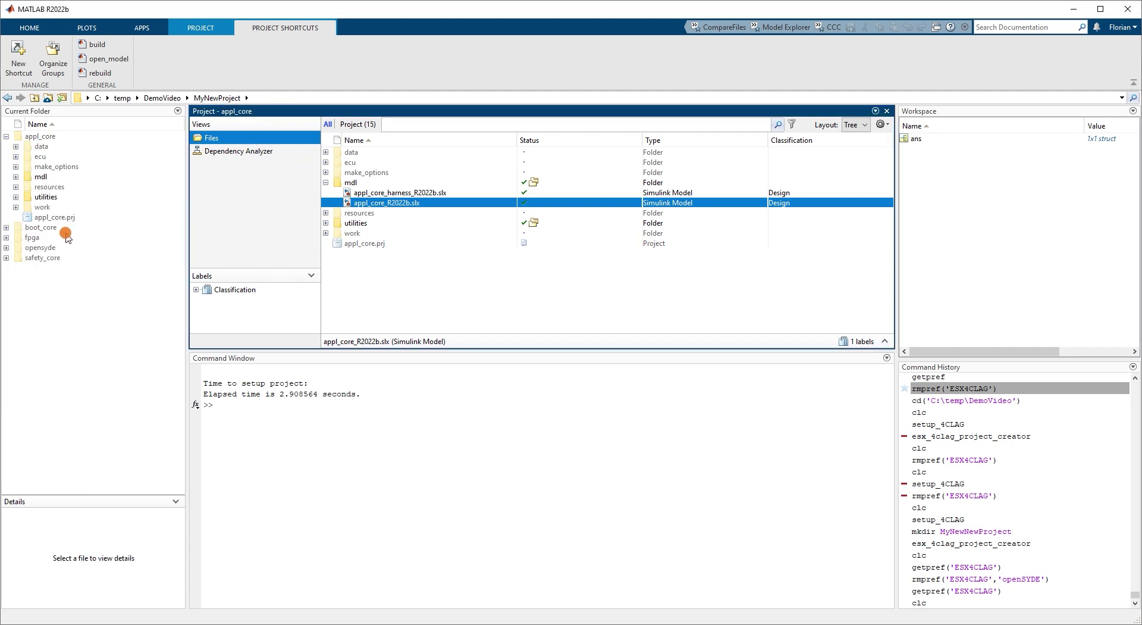
pyautogui.doubleClick(41, 228)
pyautogui.rightClick(54, 202)
pyautogui.click(56, 212)
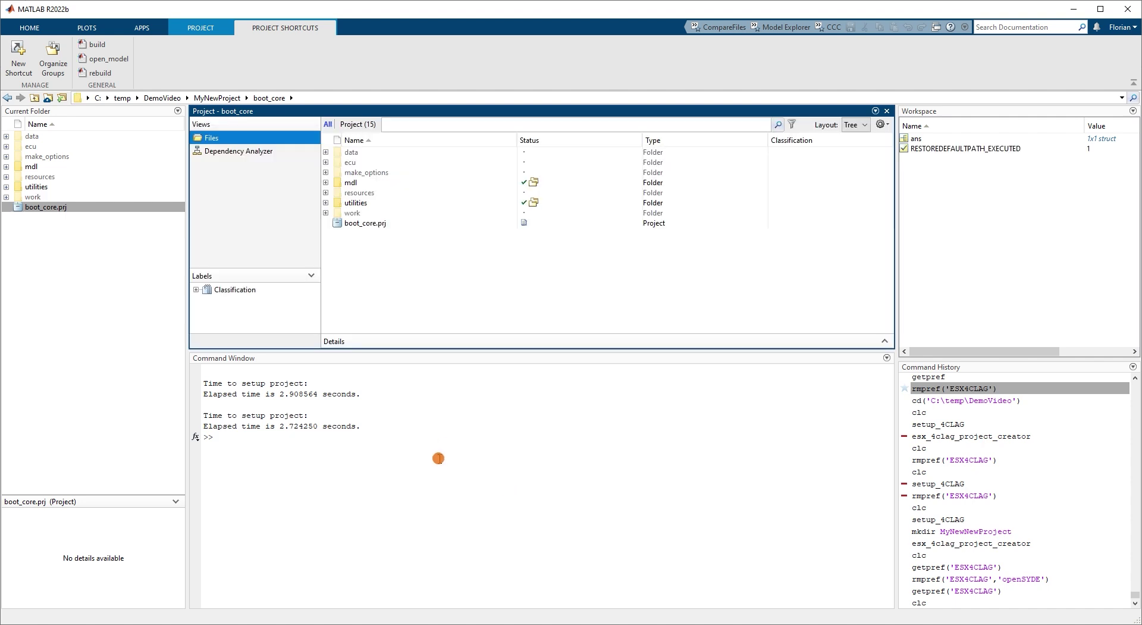
# Build boot_core_R2022b, dismiss openSYDE, and check the log for the signed boot_core_R2022b.hex.
pyautogui.click(94, 46)
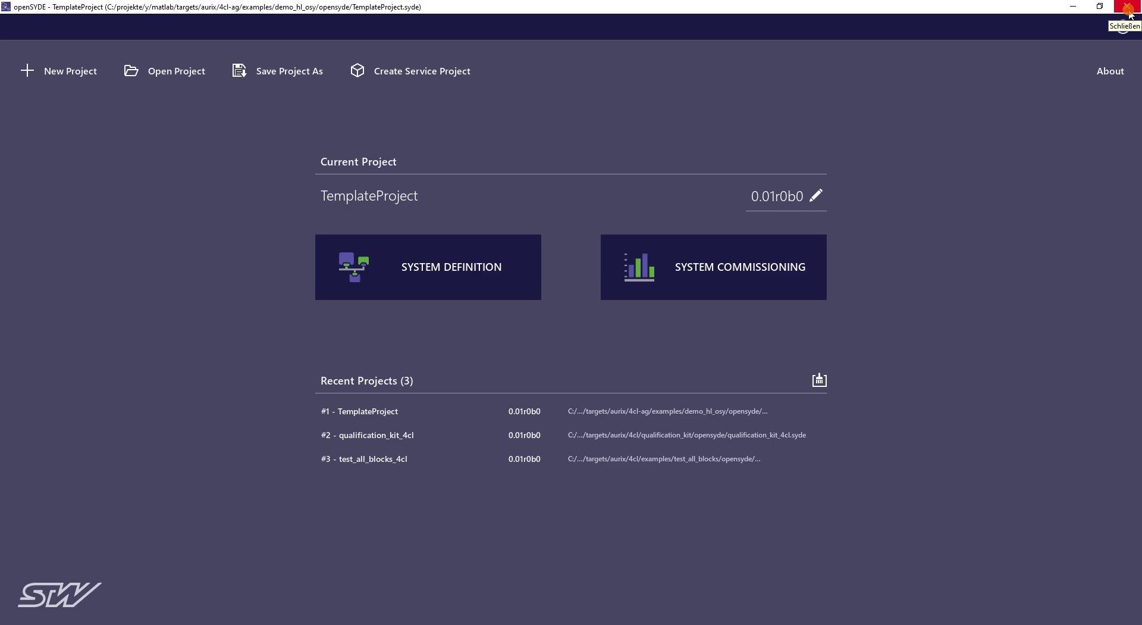
pyautogui.click(1128, 10)
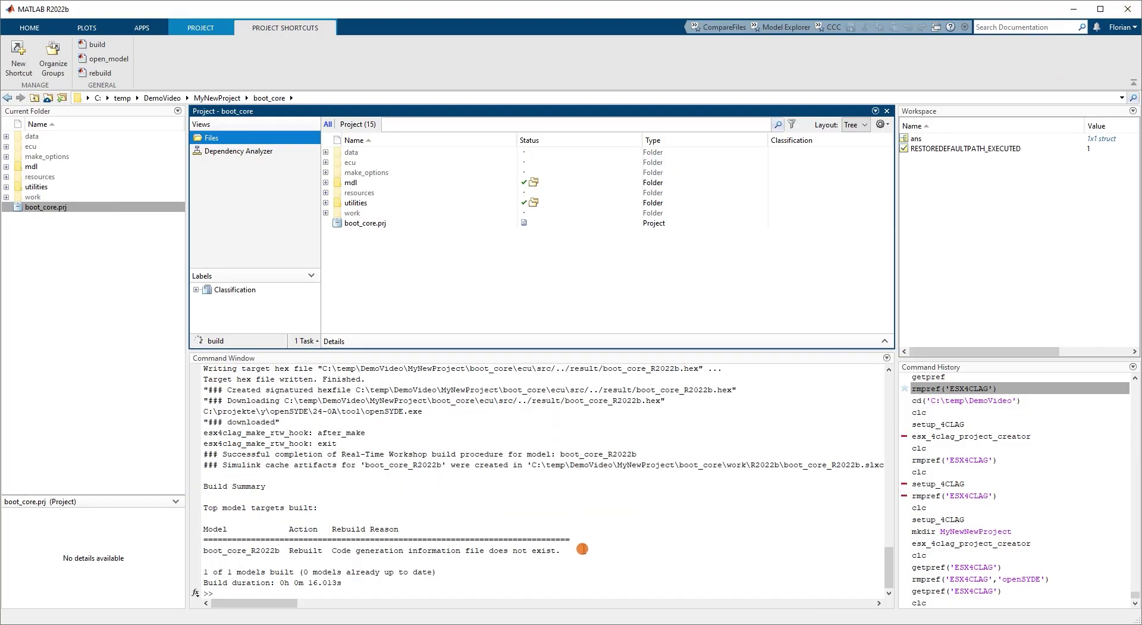
pyautogui.click(657, 545)
pyautogui.scroll(9, 647, 512)
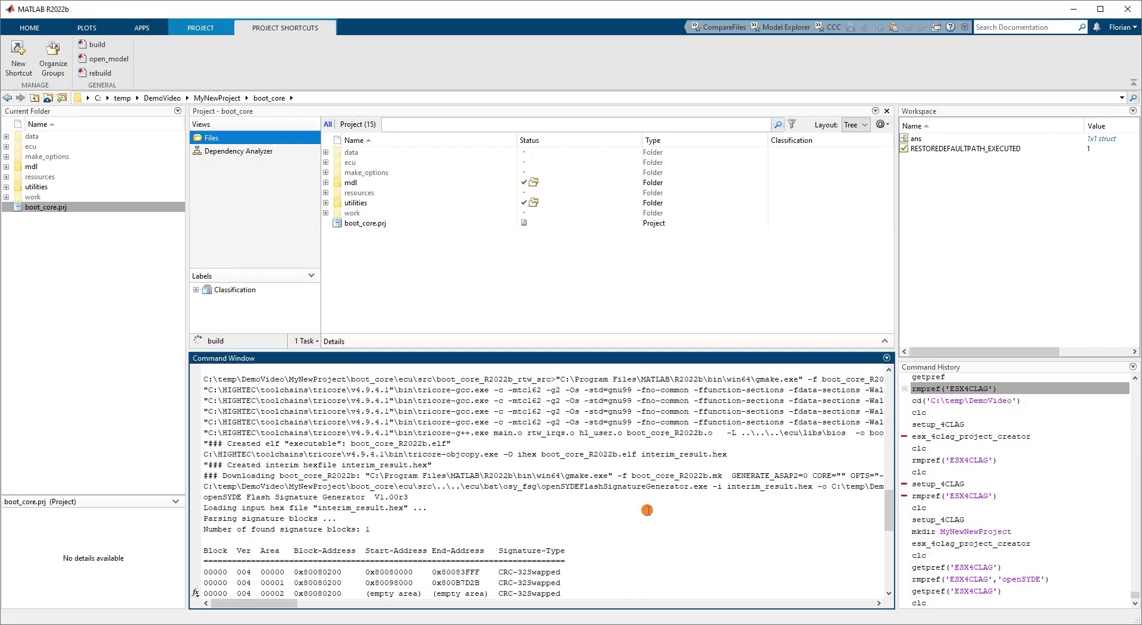
pyautogui.scroll(-10, 647, 510)
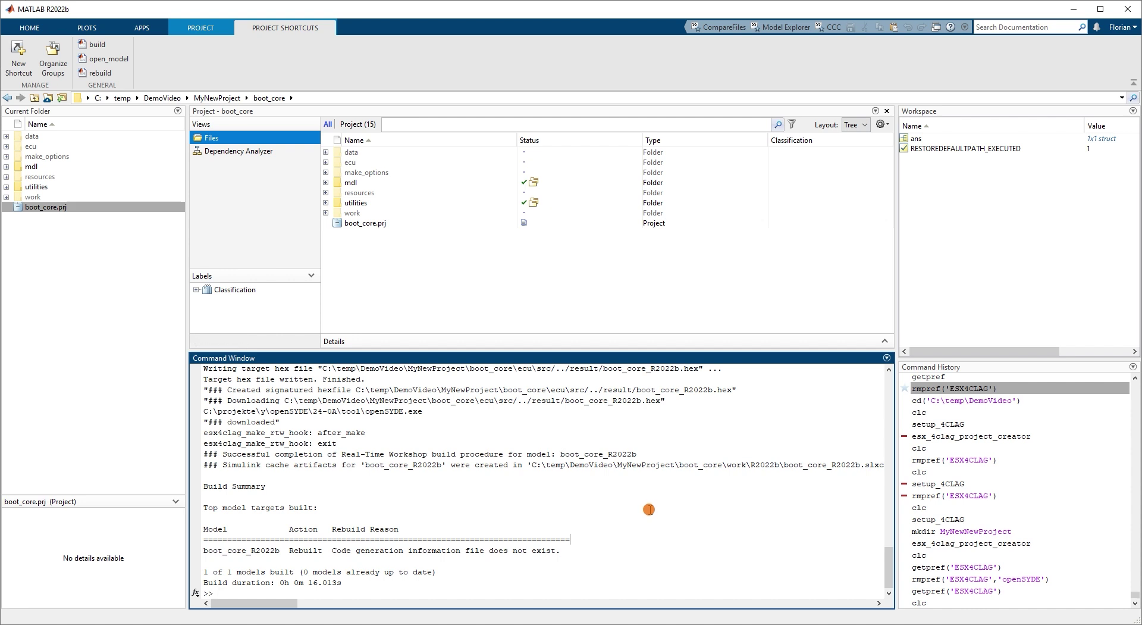
# Open safety_core.prj from the MyNewProject folder and build safety_core_R2022b.
pyautogui.click(205, 99)
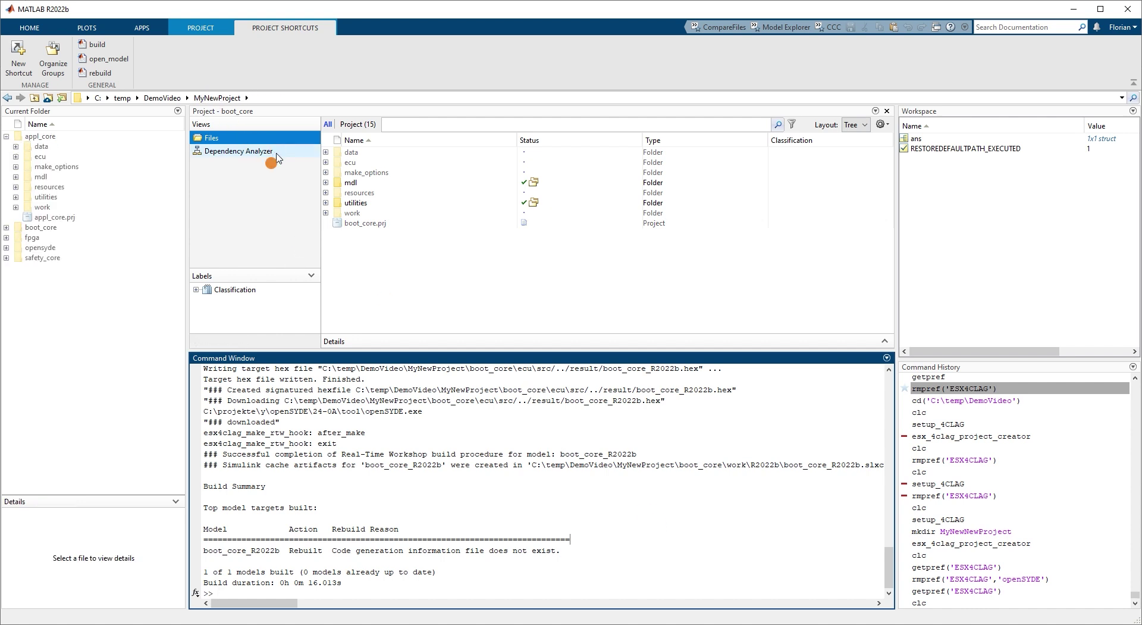
pyautogui.doubleClick(39, 258)
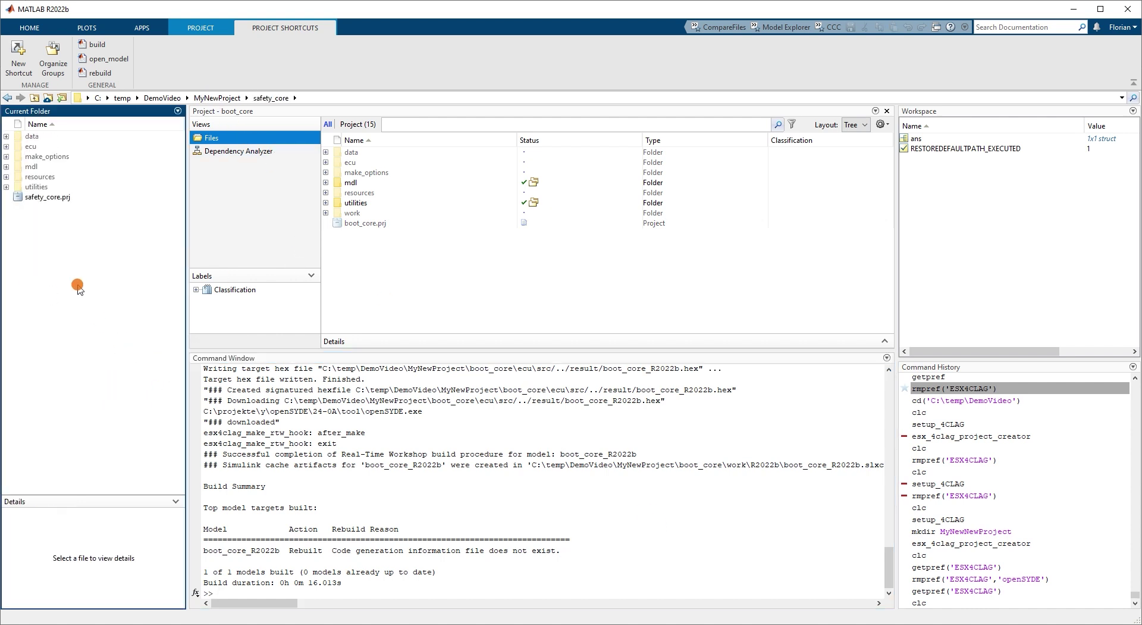
pyautogui.rightClick(45, 197)
pyautogui.click(65, 205)
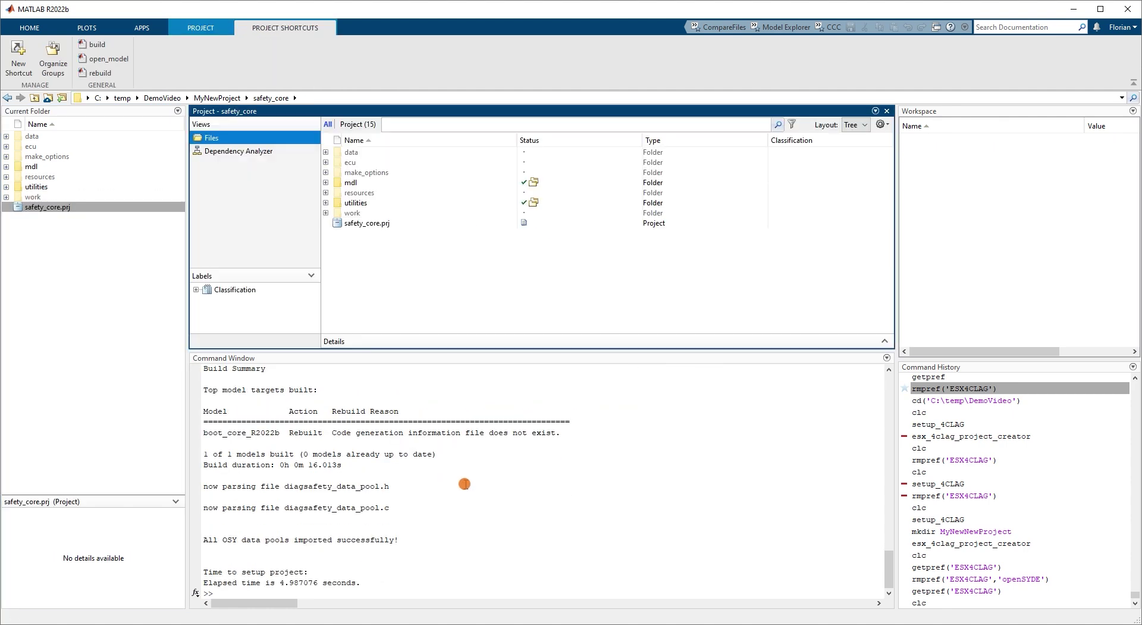
pyautogui.click(89, 44)
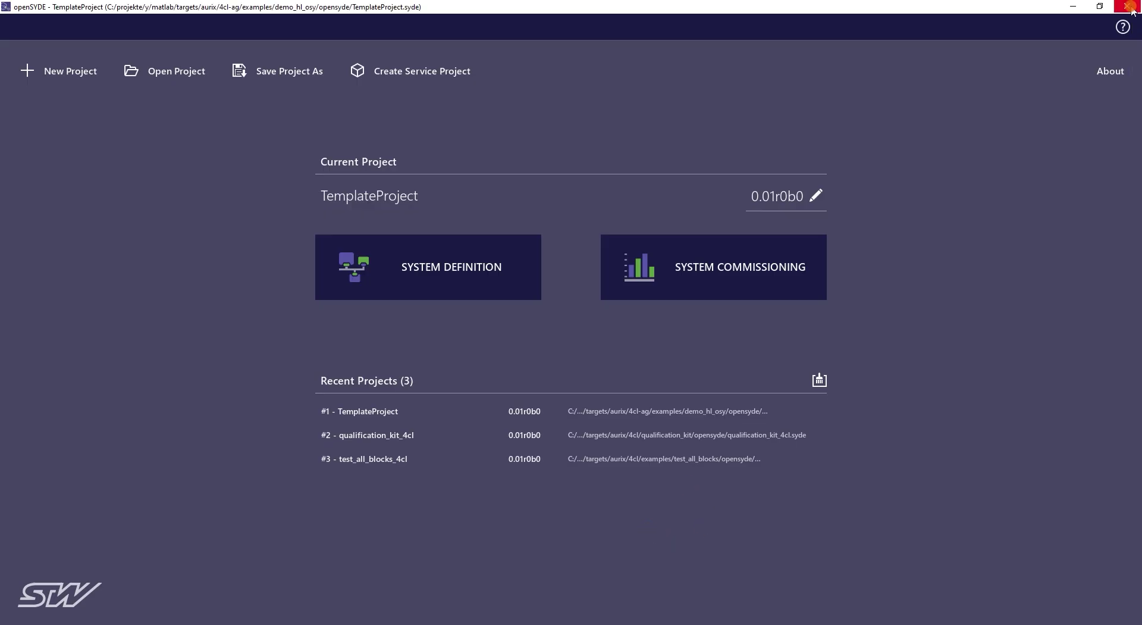
# Close the old openSYDE window and enter System Commissioning in the new TemplateProject.
pyautogui.click(1130, 8)
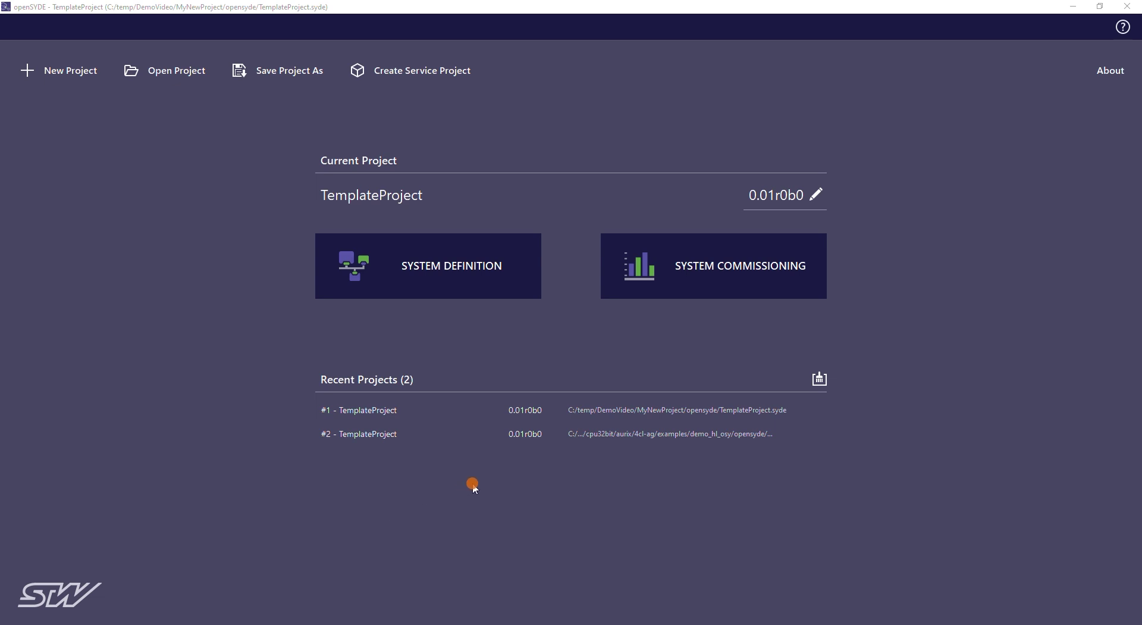
pyautogui.click(744, 275)
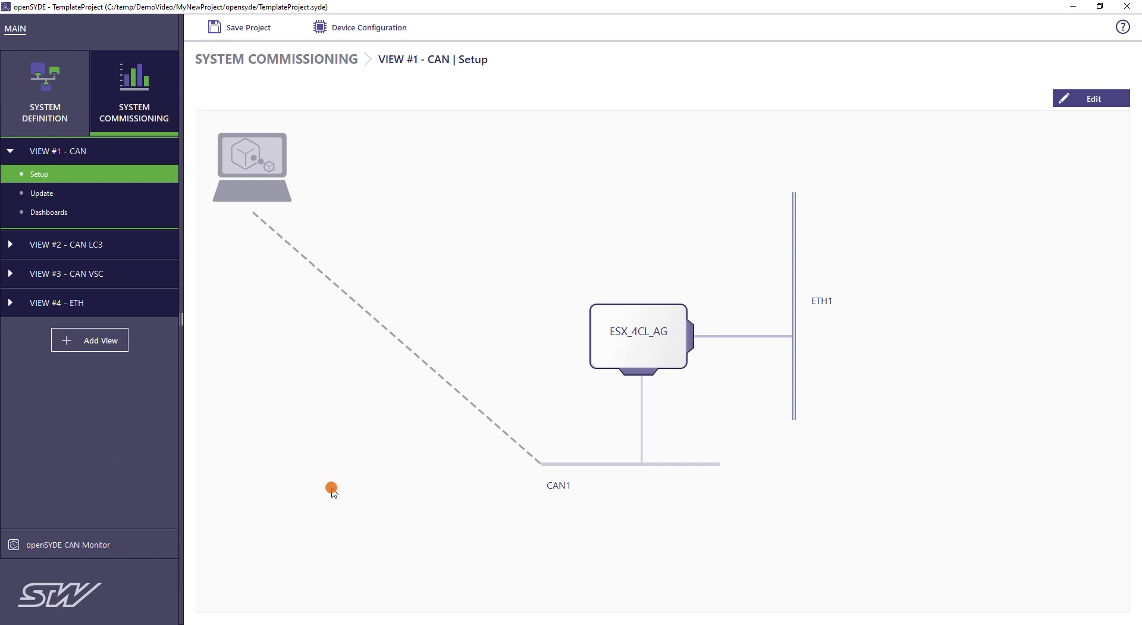
# Show VIEW #4 - ETH's Update page with the BootCore, SafetyCore, ApplCore and FPGA blocks.
pyautogui.click(54, 304)
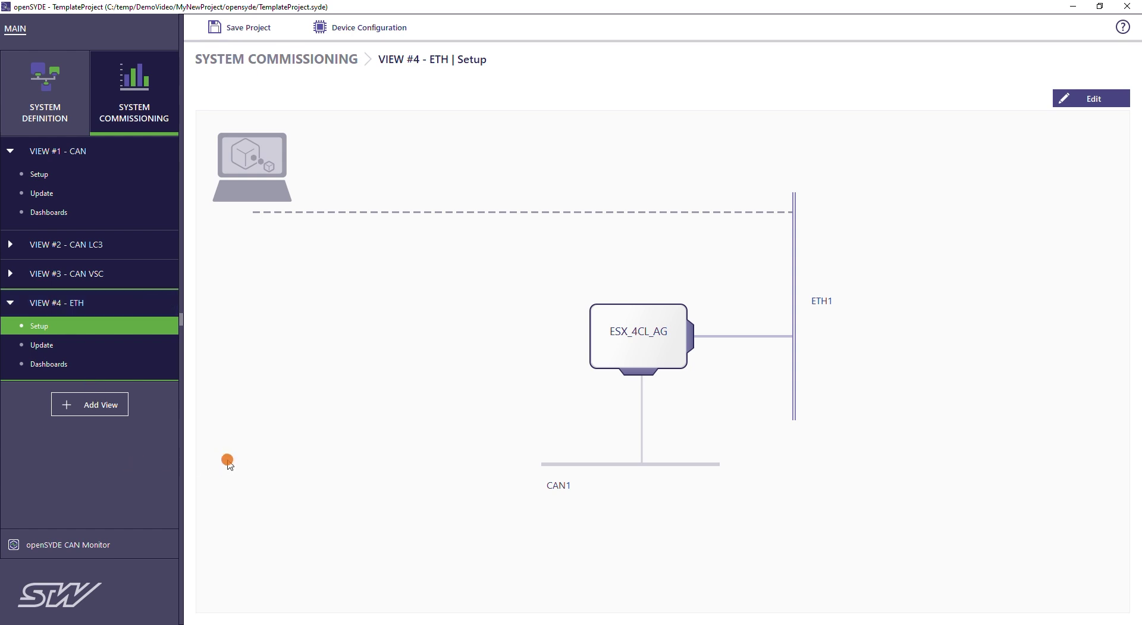
pyautogui.click(54, 344)
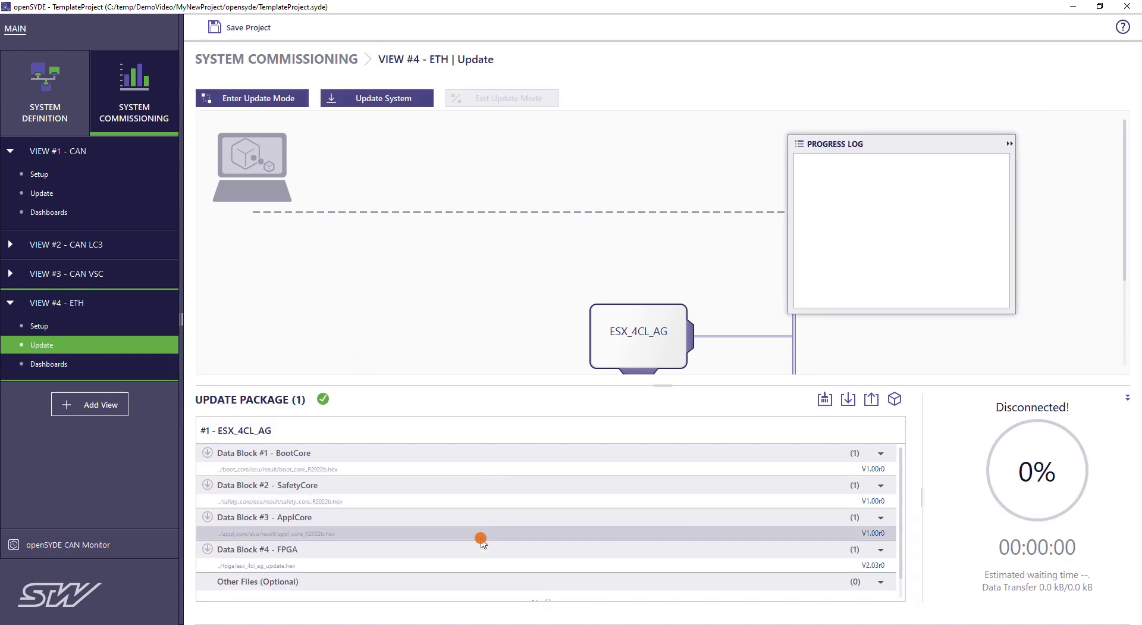
pyautogui.moveTo(484, 534)
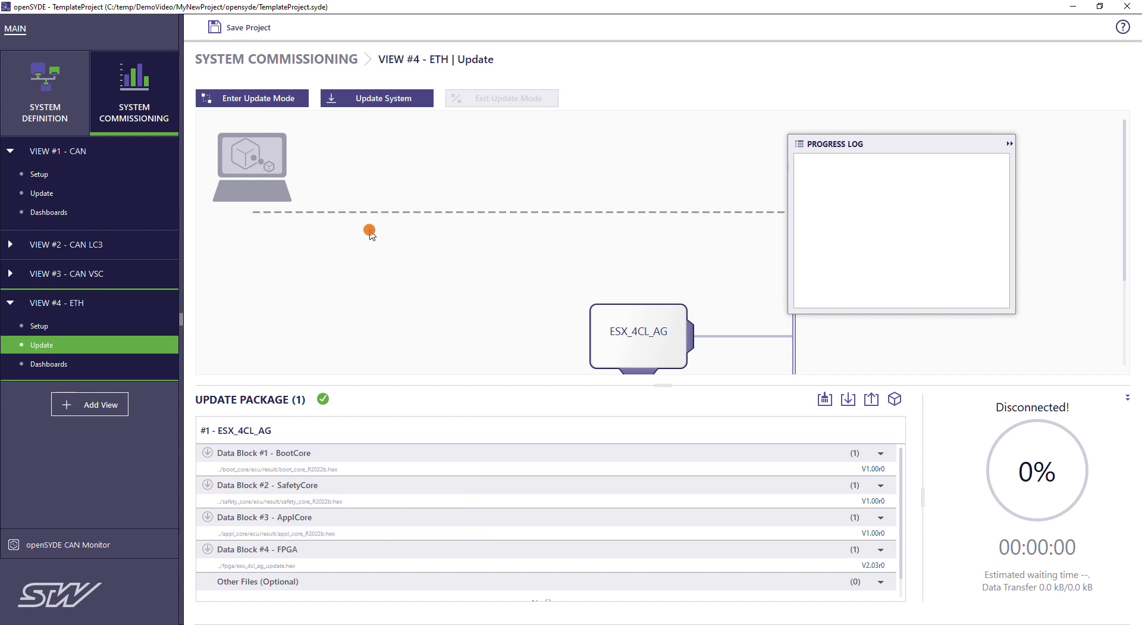
# Run Update System on ESX_4CL_AG, then exit update mode once the update succeeds.
pyautogui.click(402, 99)
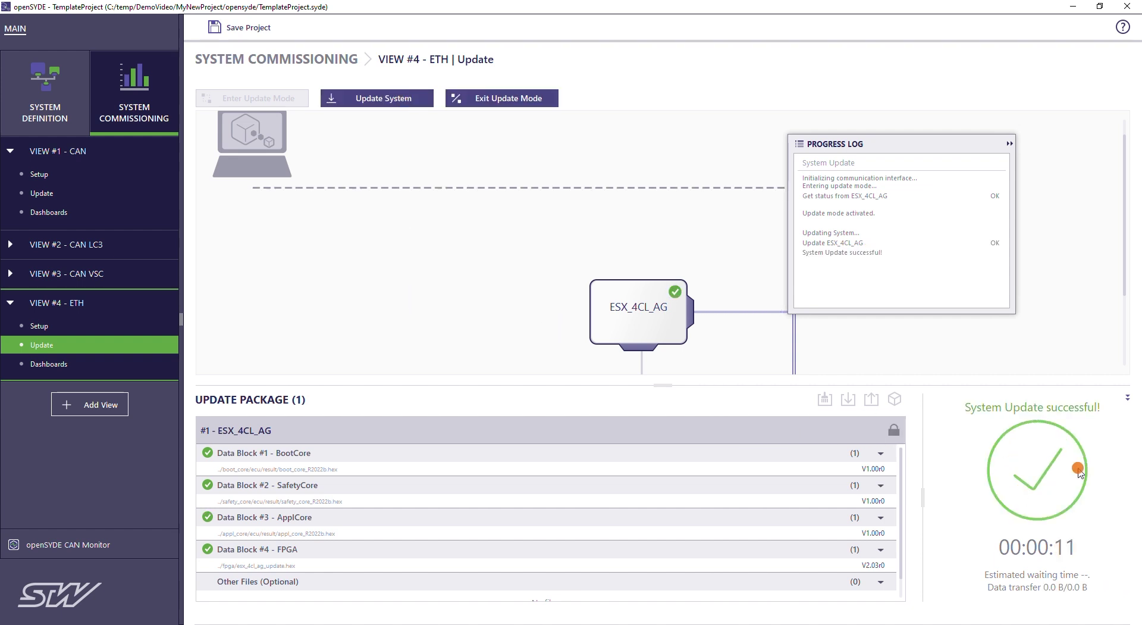
pyautogui.click(505, 100)
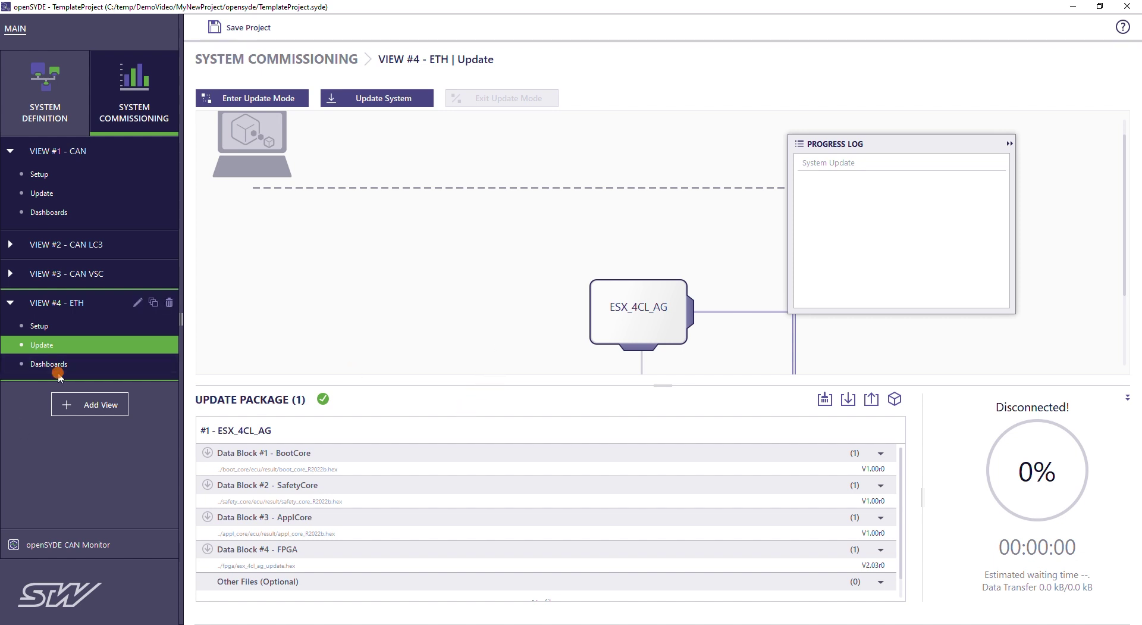
# Bring the ETH view dashboard online to watch COUNTERSAFETYCORE and COUNTERAPPLCORE count up.
pyautogui.click(41, 365)
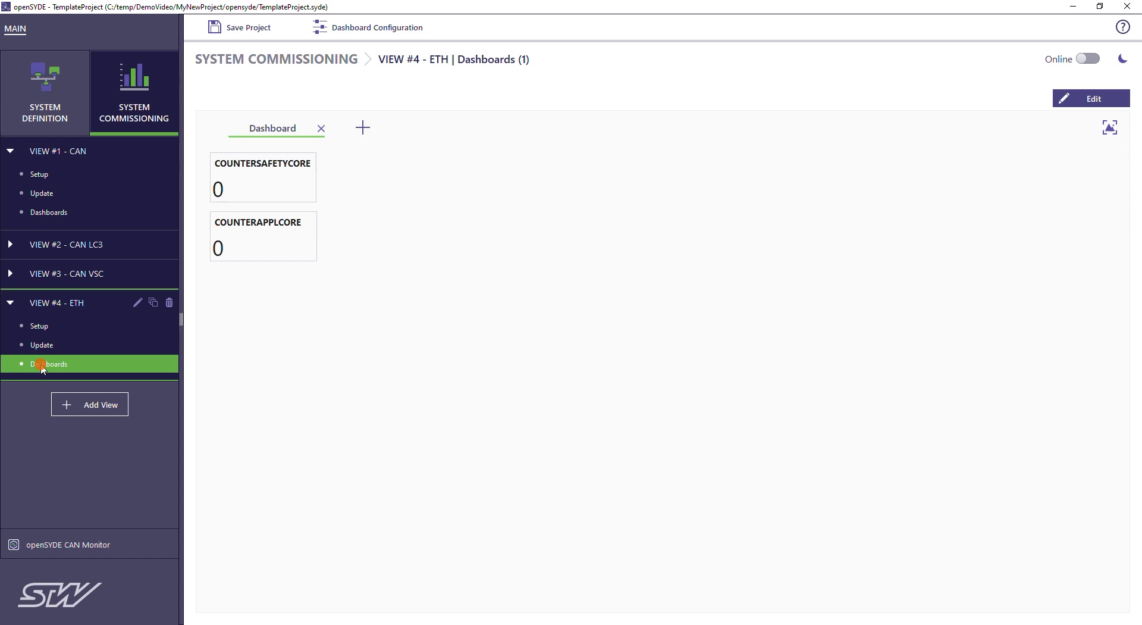
pyautogui.click(1091, 60)
pyautogui.click(564, 404)
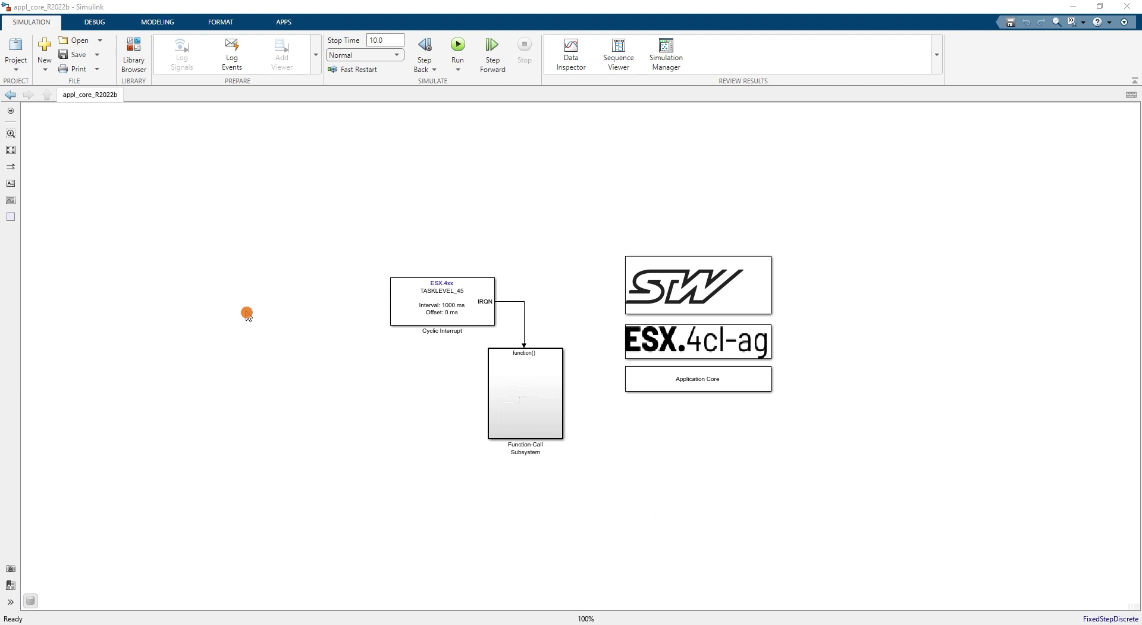
# In the Library Browser, expand ESX.4cl-ag > Application Core > Input Functions and select x_in_current_diag.
pyautogui.click(143, 66)
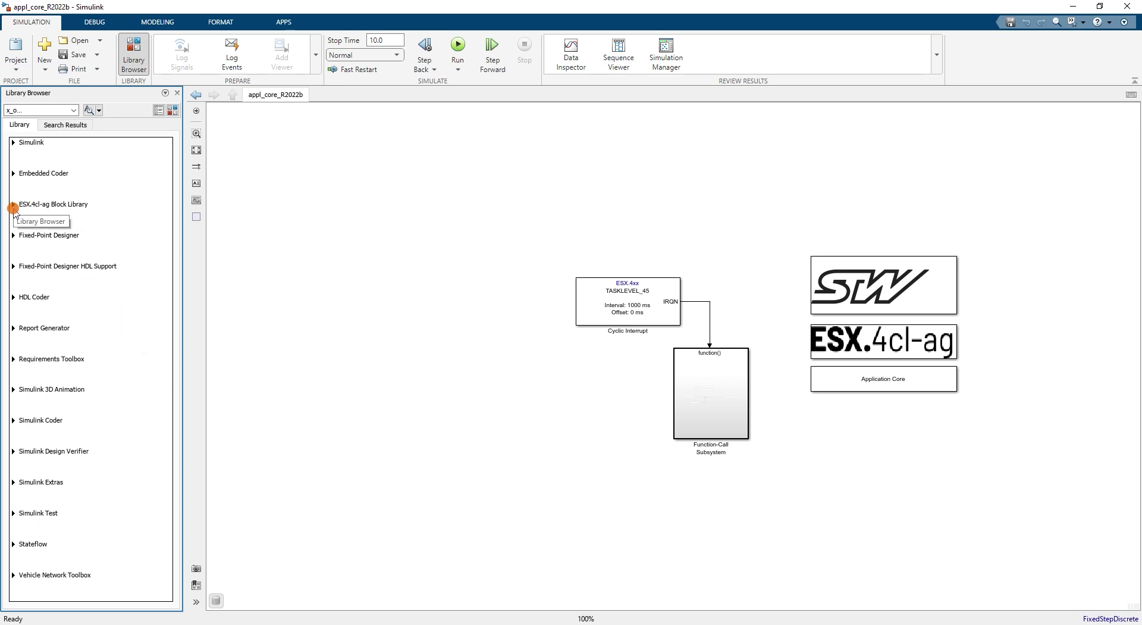
pyautogui.click(13, 205)
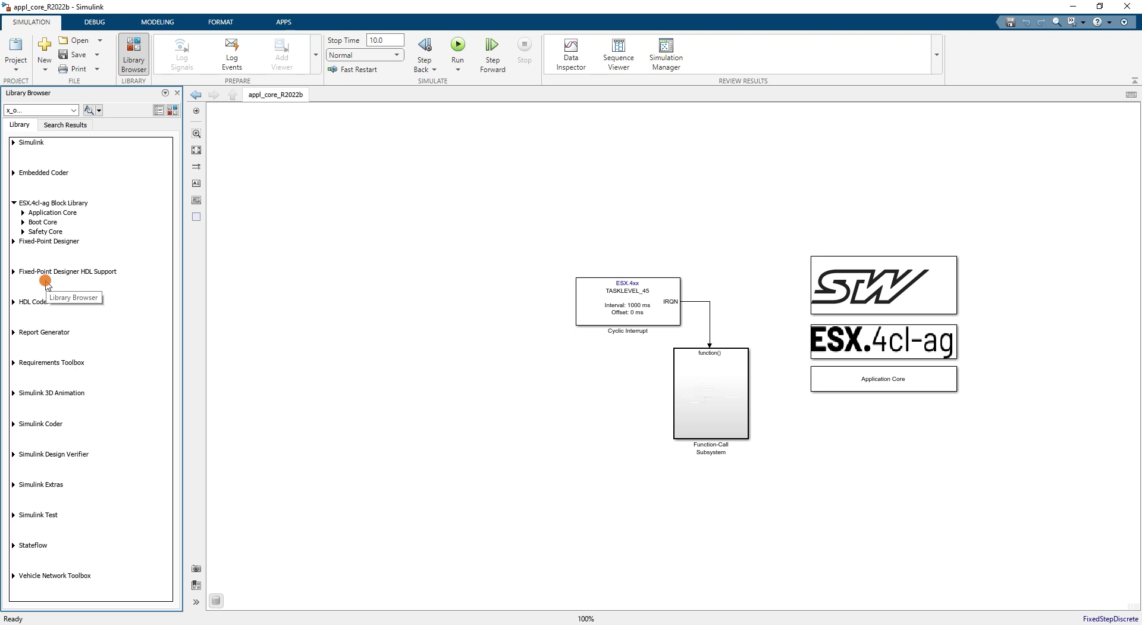
pyautogui.click(23, 213)
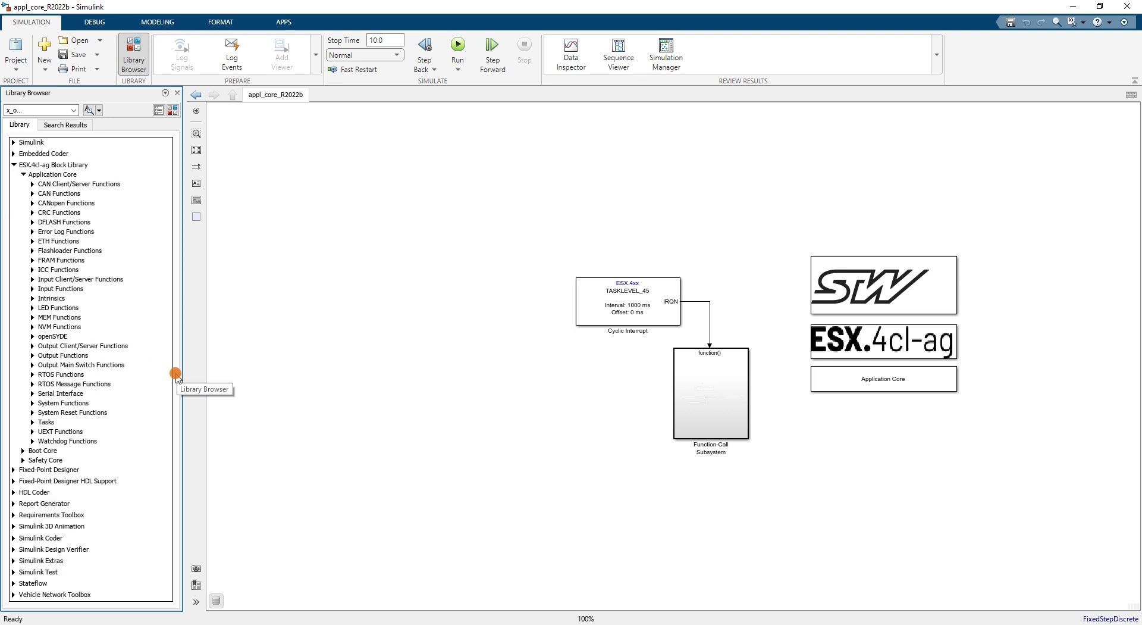
pyautogui.click(68, 431)
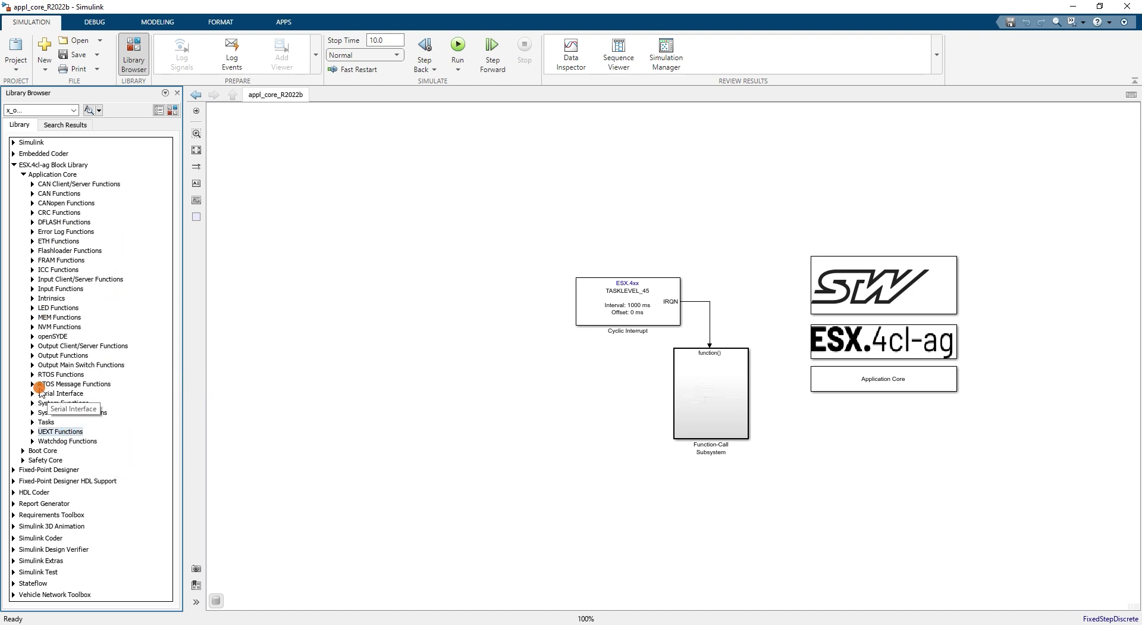
pyautogui.click(33, 288)
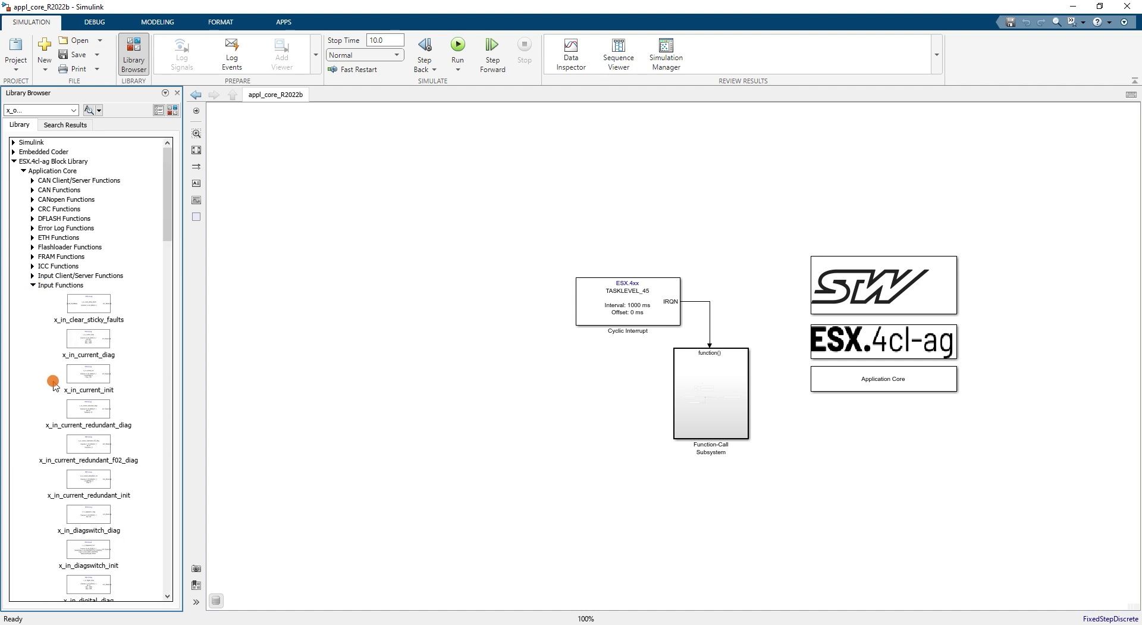
pyautogui.scroll(-1, 52, 381)
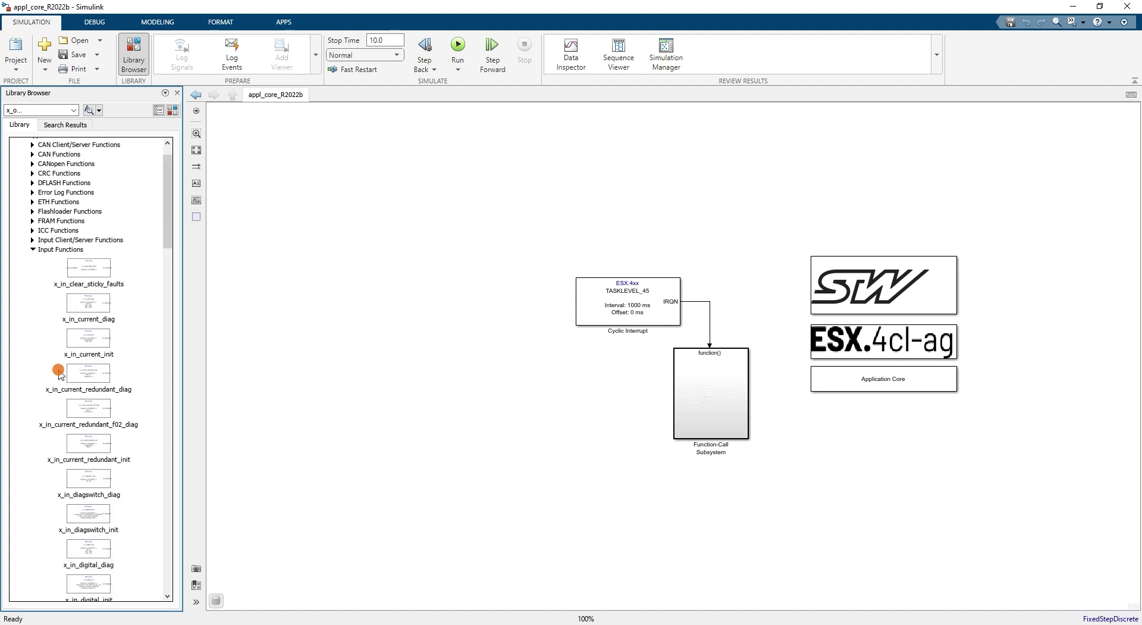
pyautogui.click(85, 303)
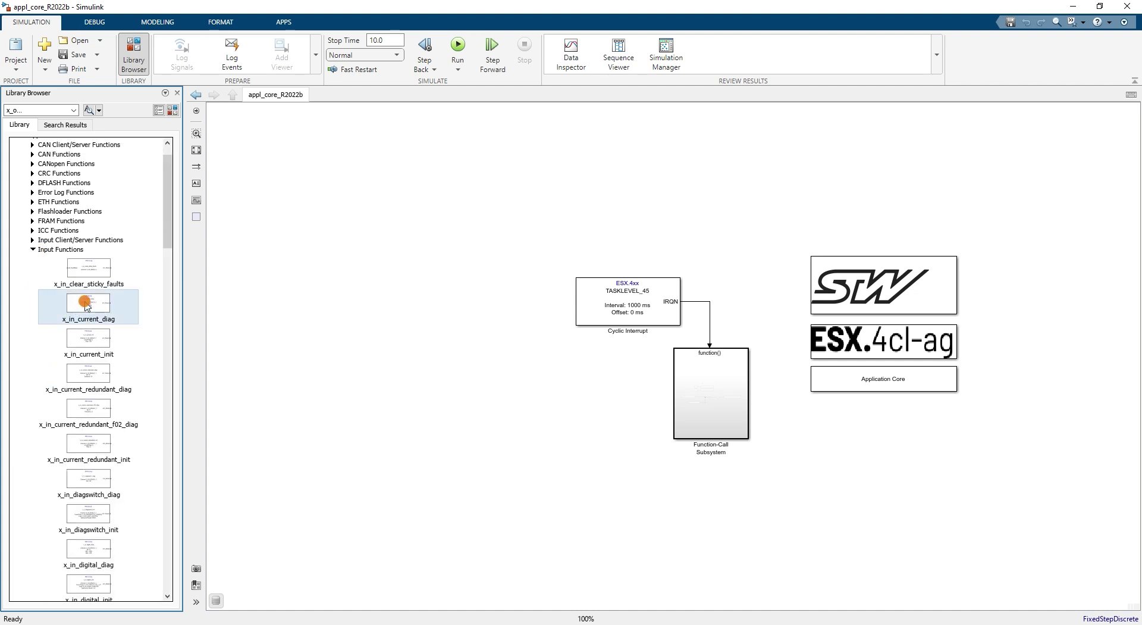
# Open the x_in_current_diag help page and read through its parameters and error return values.
pyautogui.rightClick(86, 304)
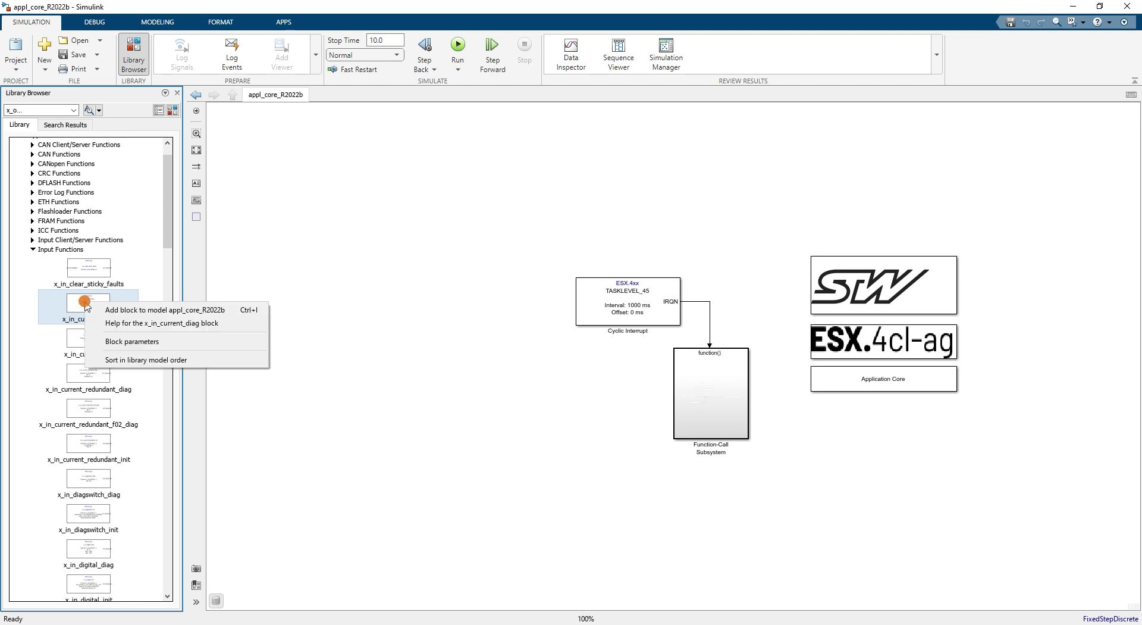
pyautogui.click(149, 325)
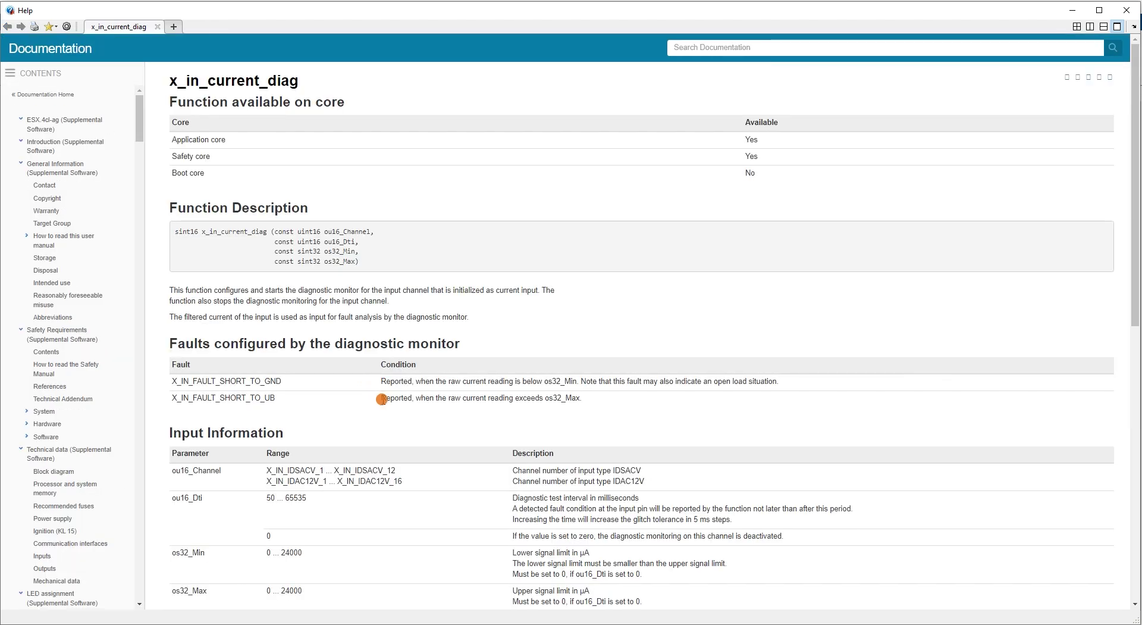
pyautogui.scroll(-6, 378, 392)
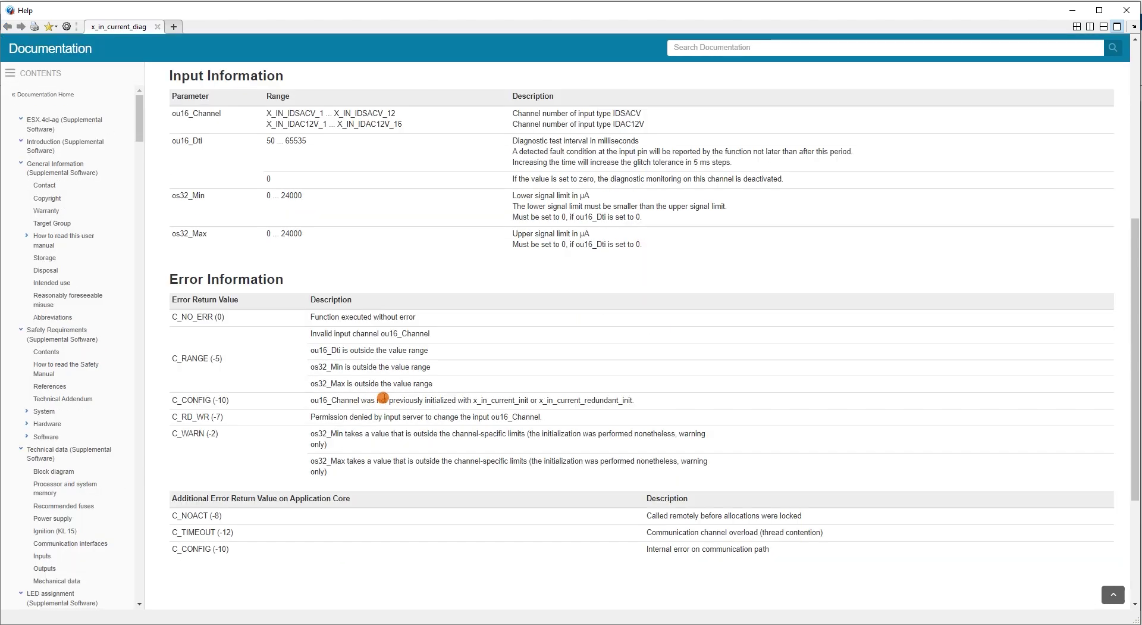
pyautogui.scroll(6, 382, 399)
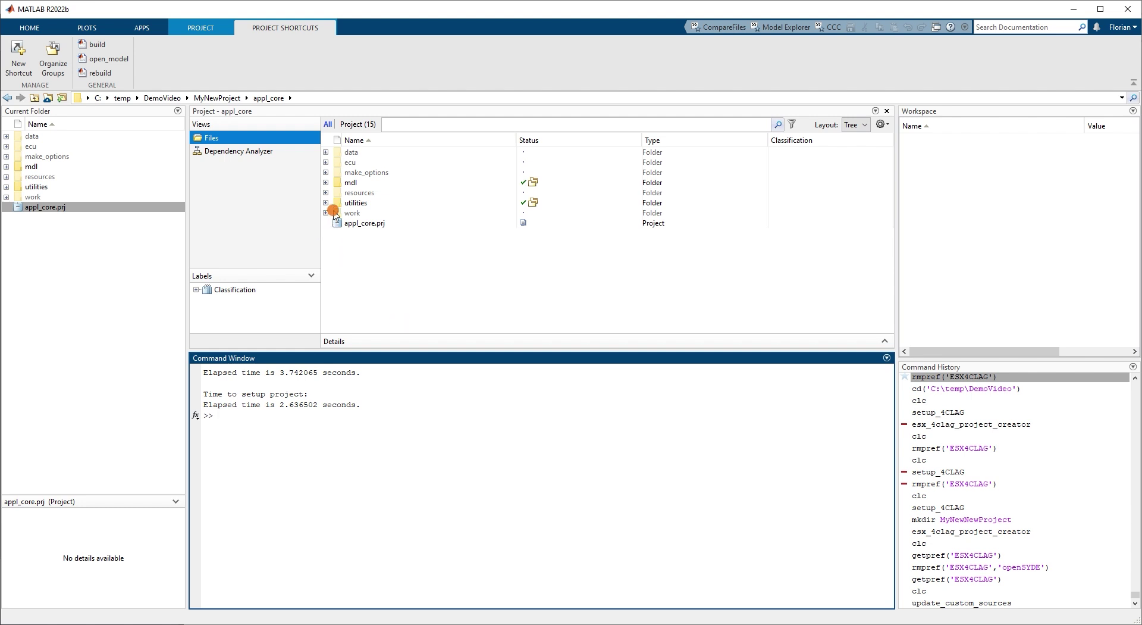
# Expand ecu > src > appl_core_R2022b_rtw_src in Project Files and open main.c in the Editor.
pyautogui.click(326, 162)
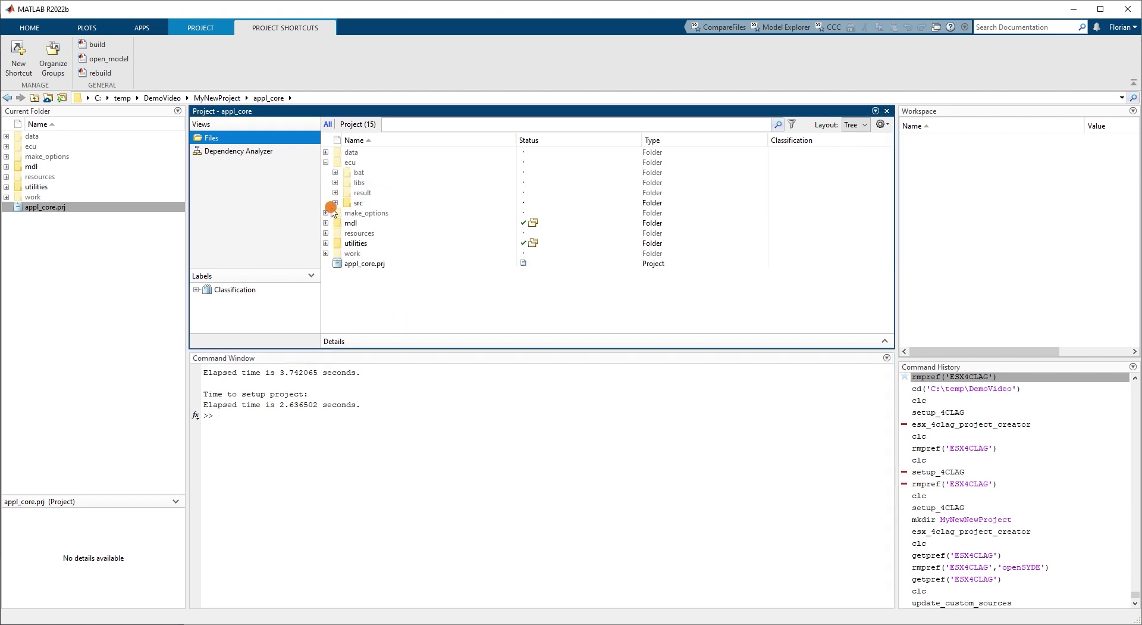
pyautogui.click(335, 203)
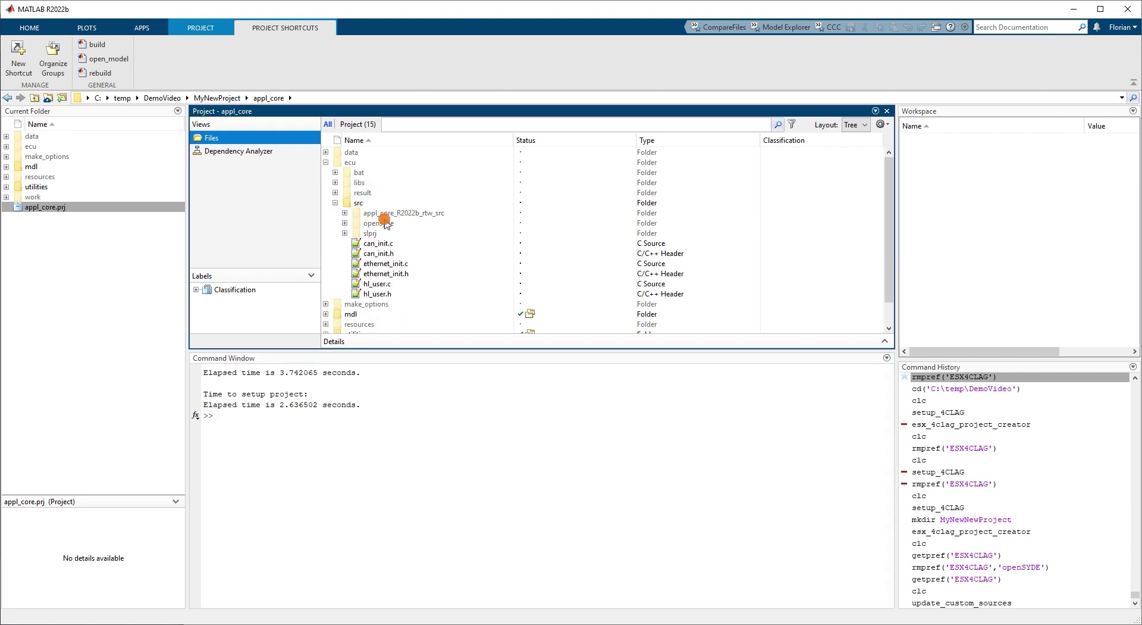
pyautogui.click(345, 213)
pyautogui.scroll(-2, 401, 222)
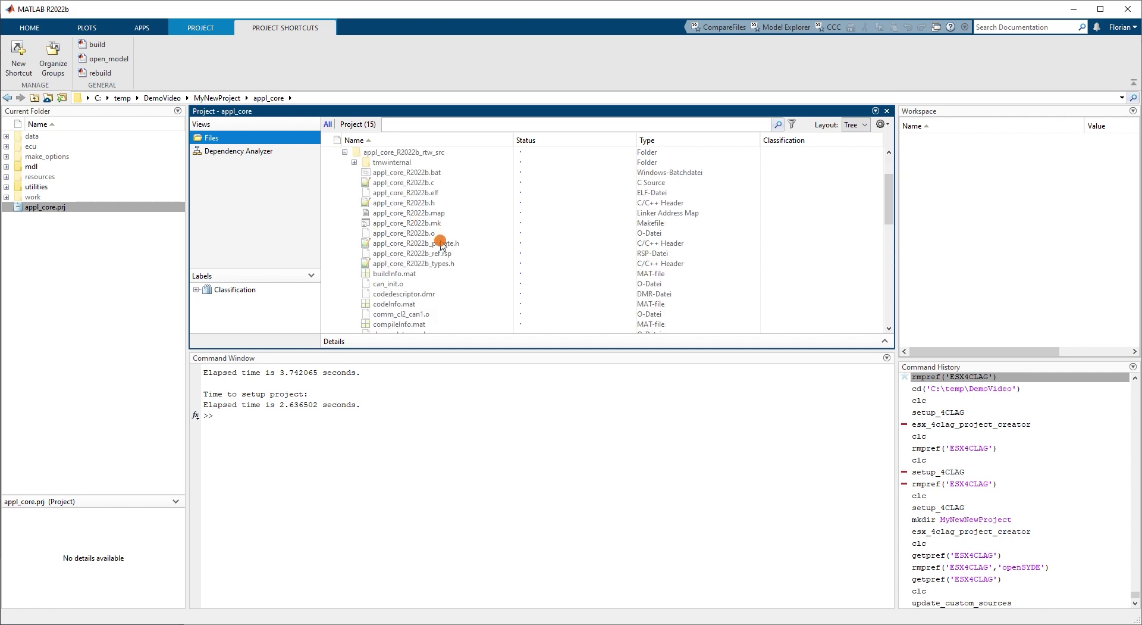
pyautogui.scroll(-5, 464, 263)
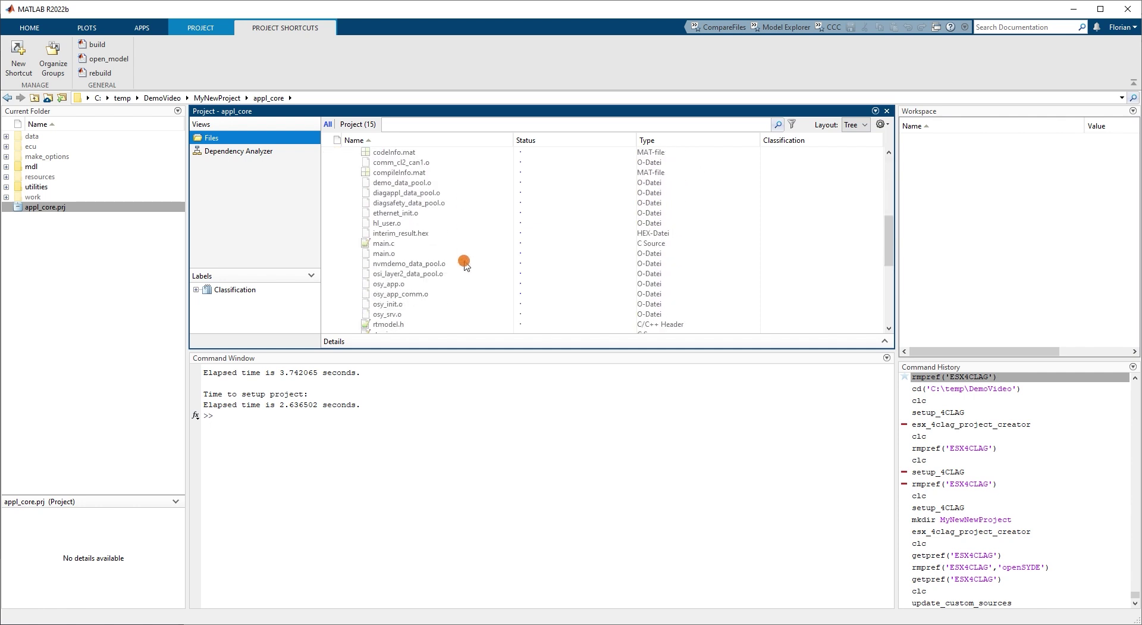
pyautogui.rightClick(380, 244)
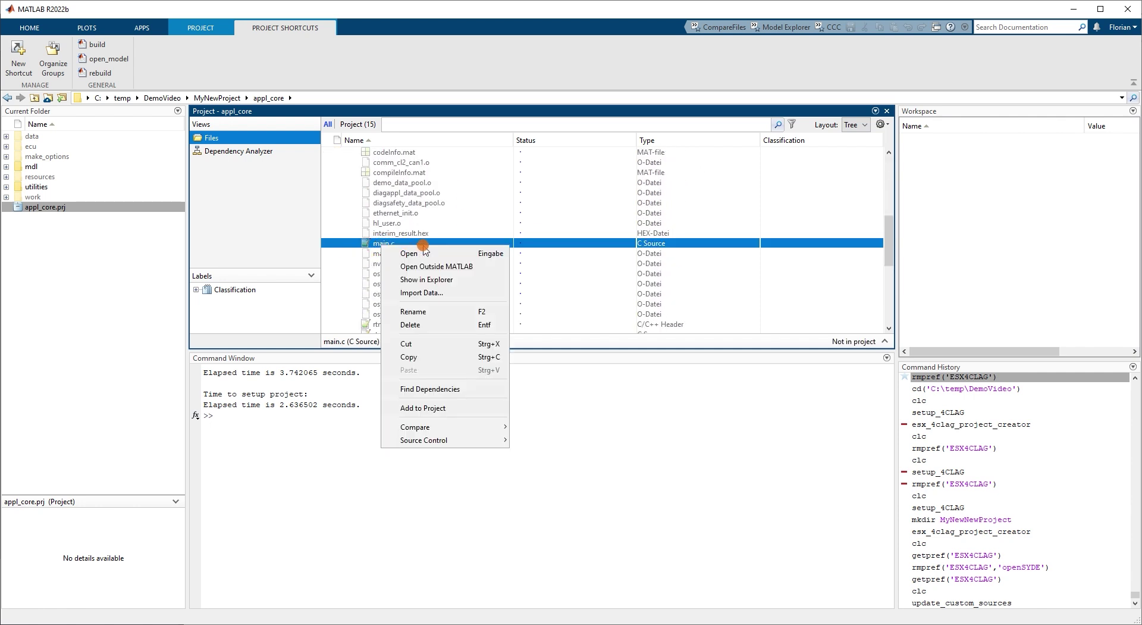
pyautogui.click(423, 255)
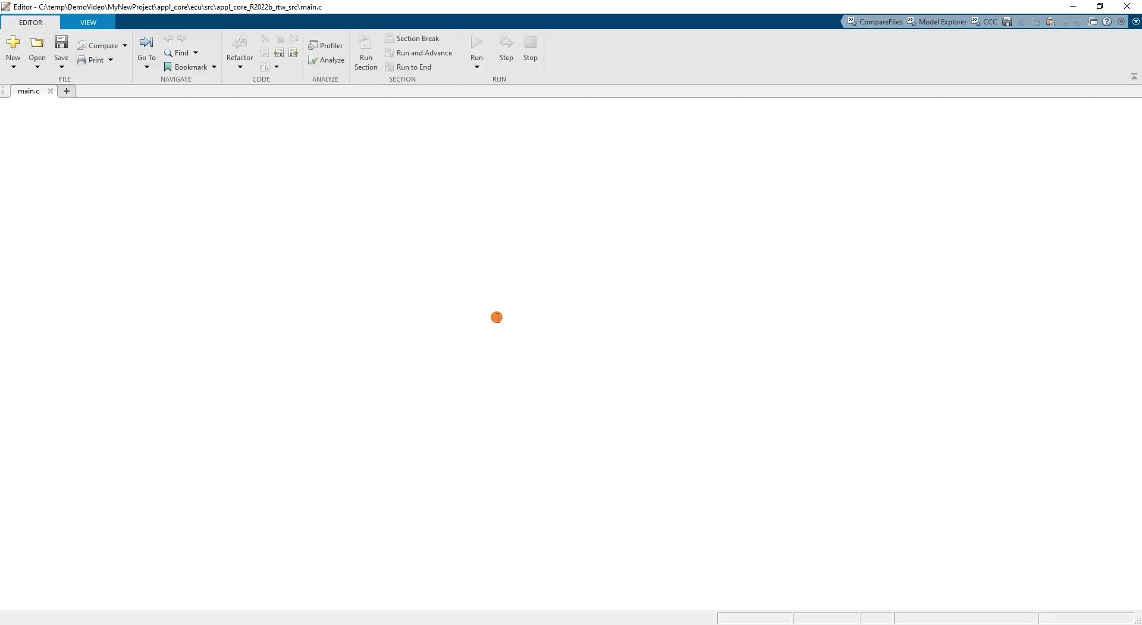
# Review main.c's INIT interrupt comment and hl init calls, then return to the project file list.
pyautogui.click(504, 408)
pyautogui.scroll(-2, 508, 407)
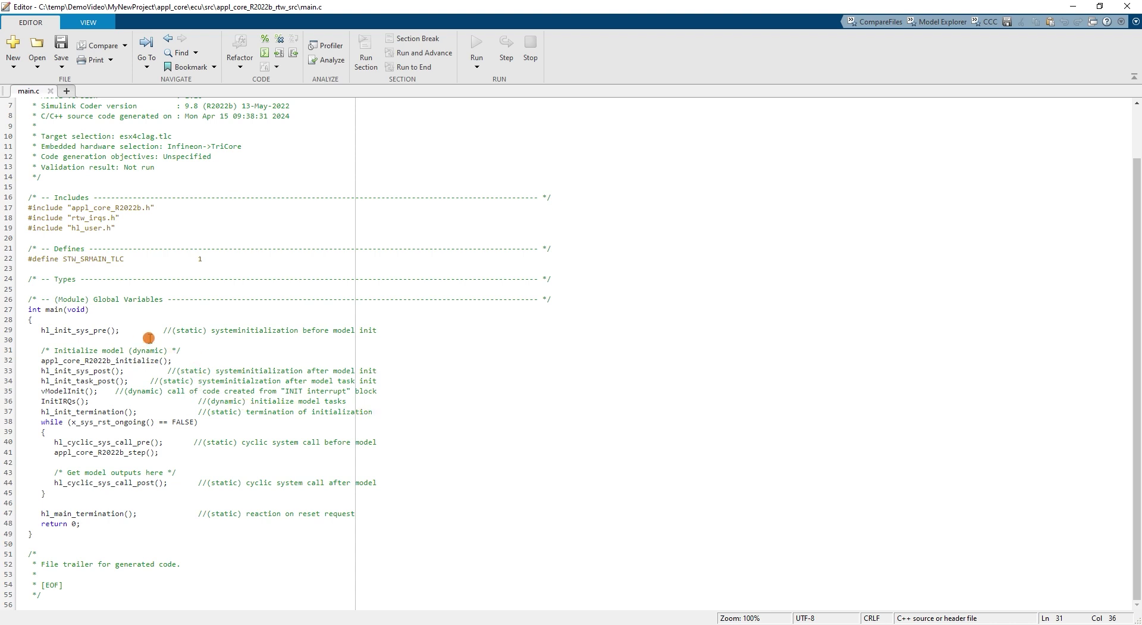
pyautogui.moveTo(119, 391); pyautogui.dragTo(384, 390)
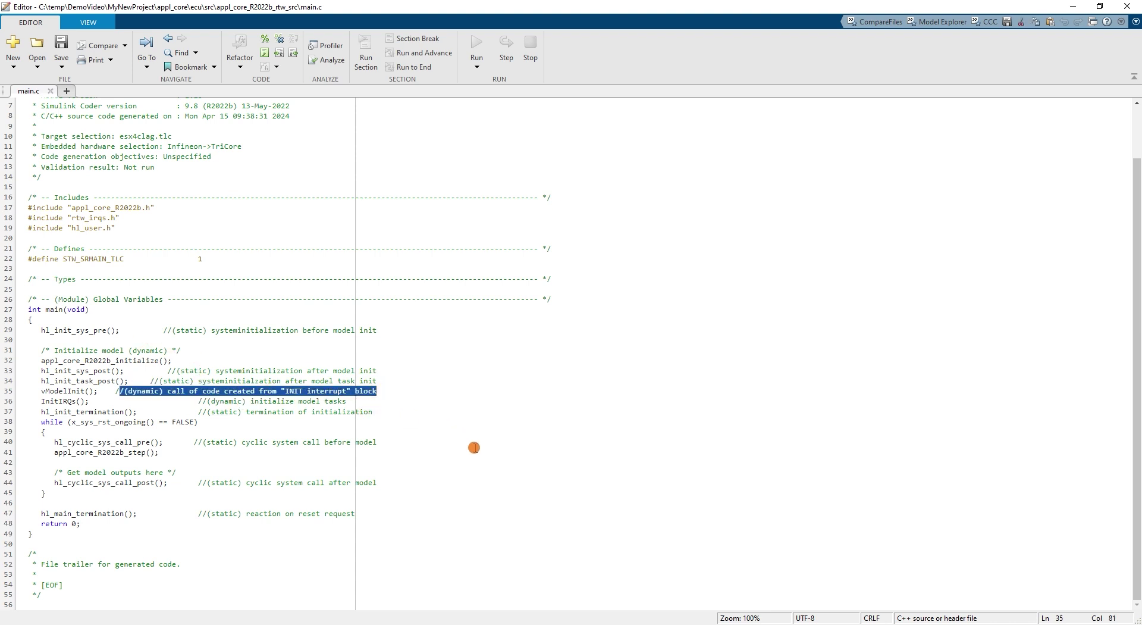
pyautogui.click(478, 445)
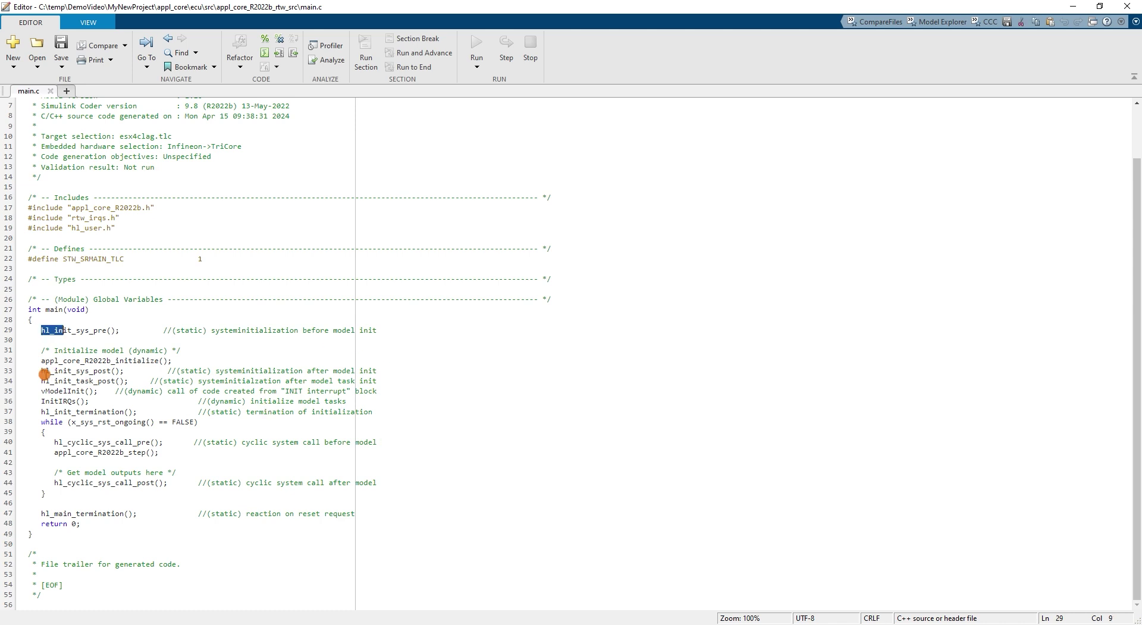
pyautogui.moveTo(41, 370); pyautogui.dragTo(62, 380)
pyautogui.hotkey('alt', 'Tab')
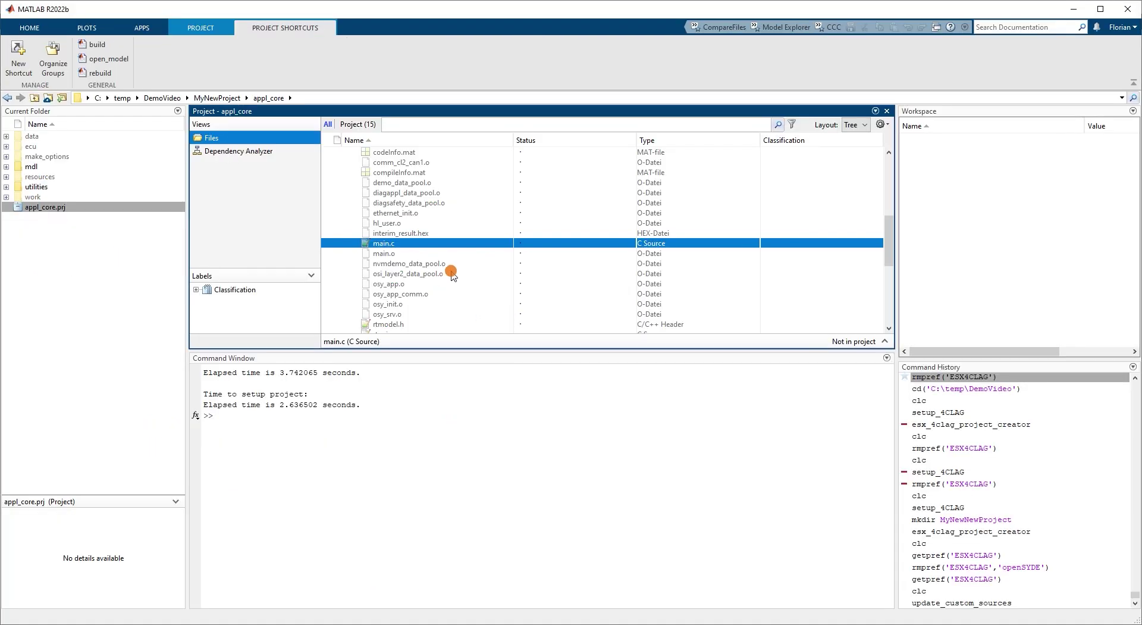
# Collapse the appl_core_R2022b_rtw_src folder and open hl_user.c from the src folder in the Editor.
pyautogui.scroll(4, 412, 238)
pyautogui.click(345, 183)
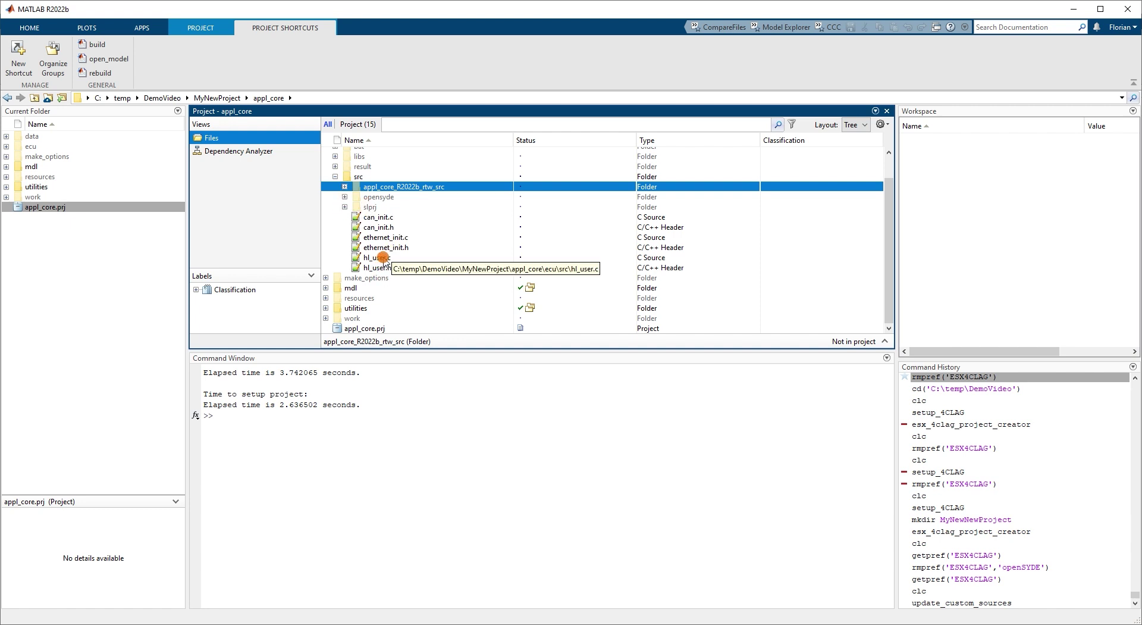
pyautogui.rightClick(384, 259)
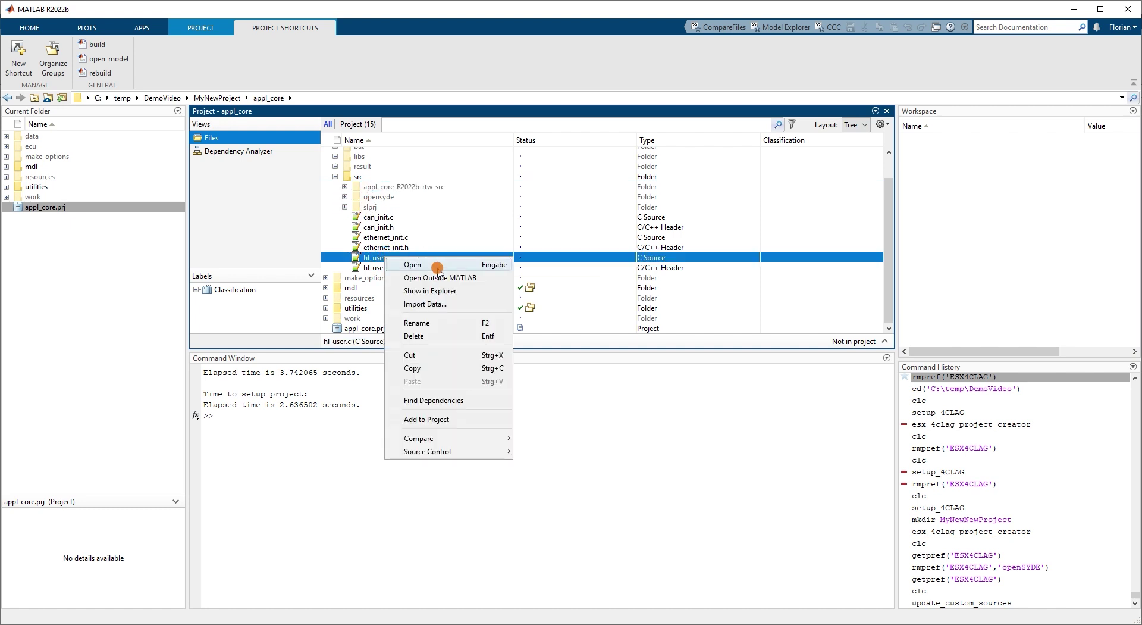
pyautogui.click(437, 268)
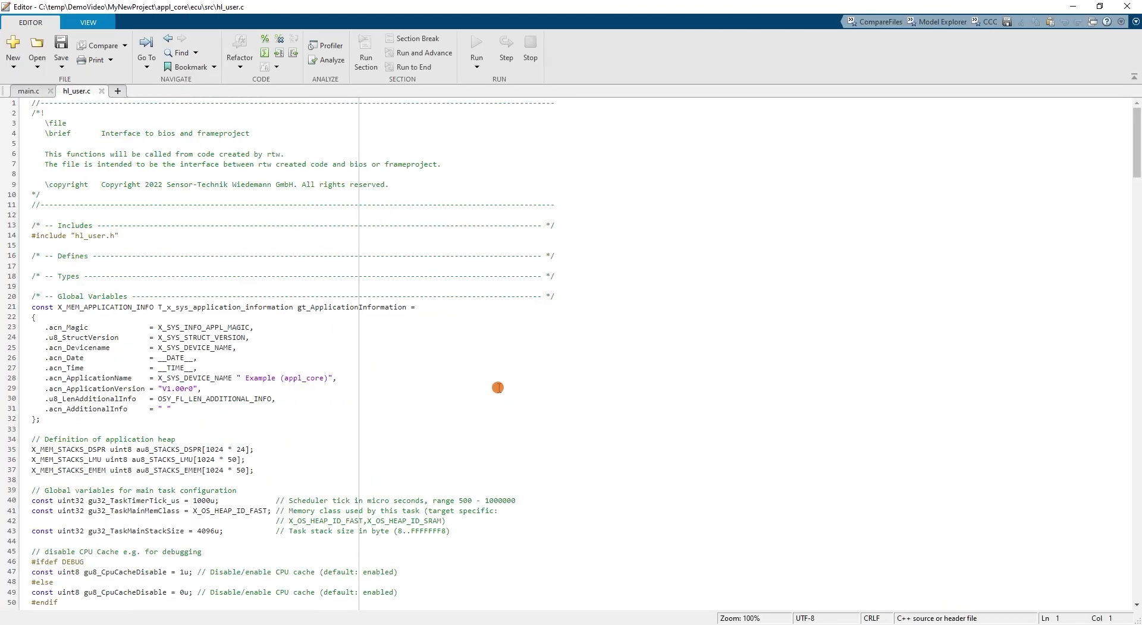
# Read through hl_user.c's hl_init_sys_pre, hl_init_sys_post and hl_init_task_post functions.
pyautogui.click(498, 387)
pyautogui.scroll(-8, 499, 388)
pyautogui.scroll(-10, 499, 387)
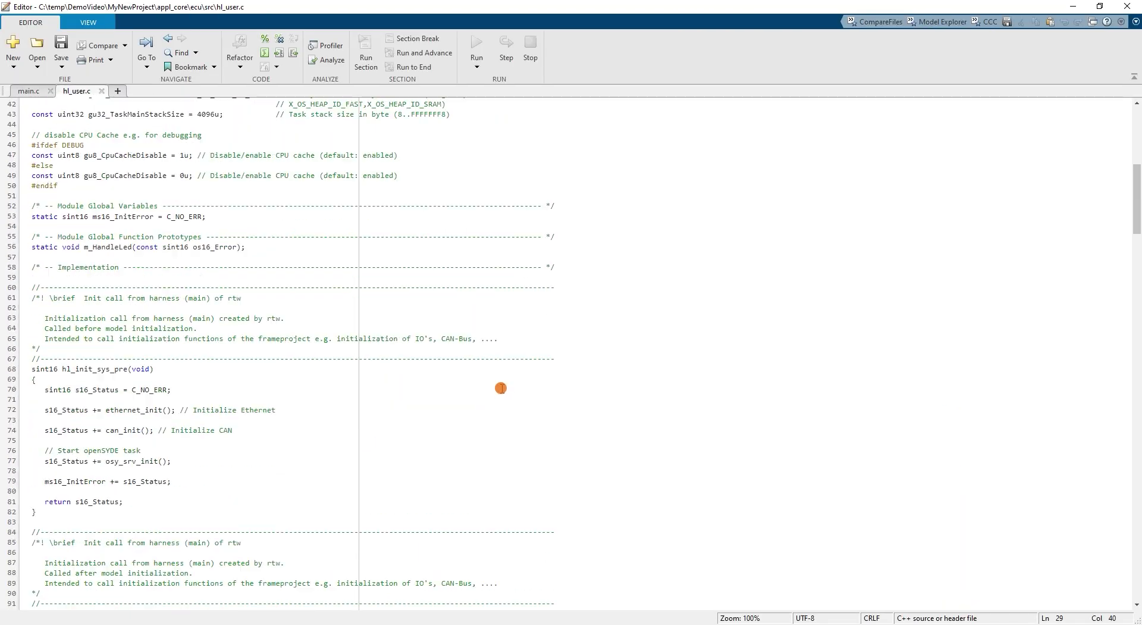
pyautogui.scroll(-4, 500, 388)
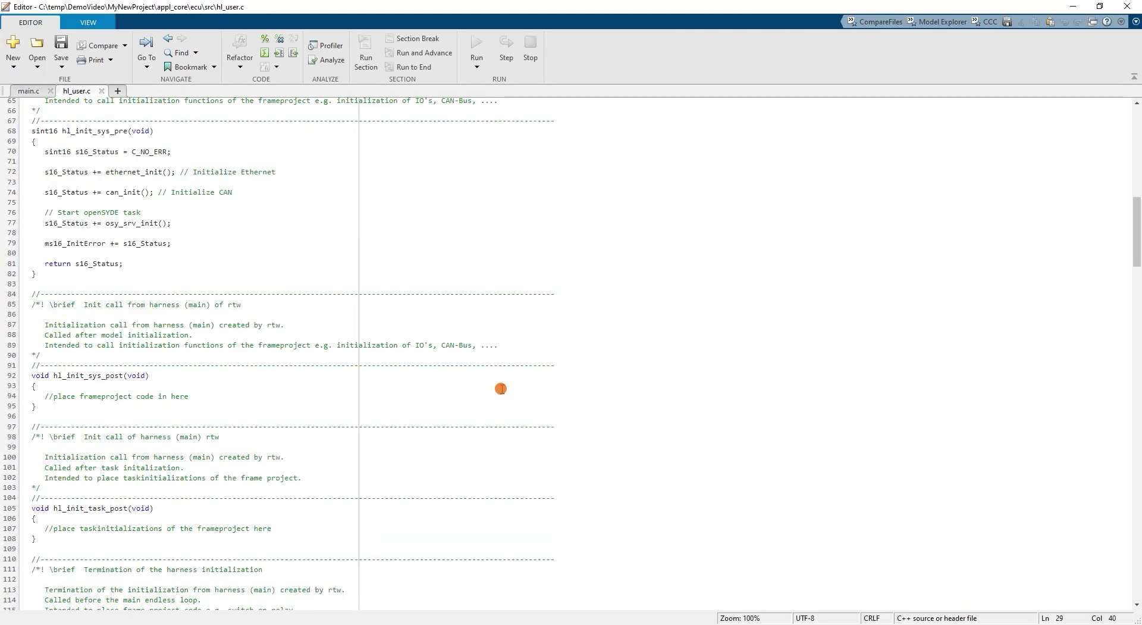
pyautogui.scroll(-2, 503, 390)
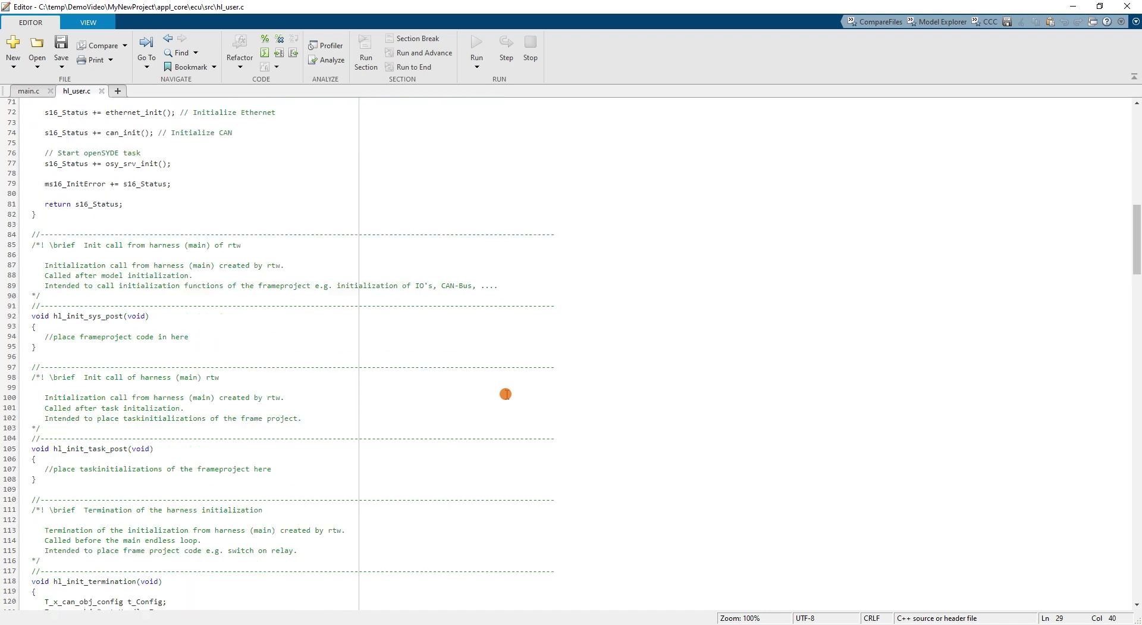
pyautogui.scroll(-2, 505, 394)
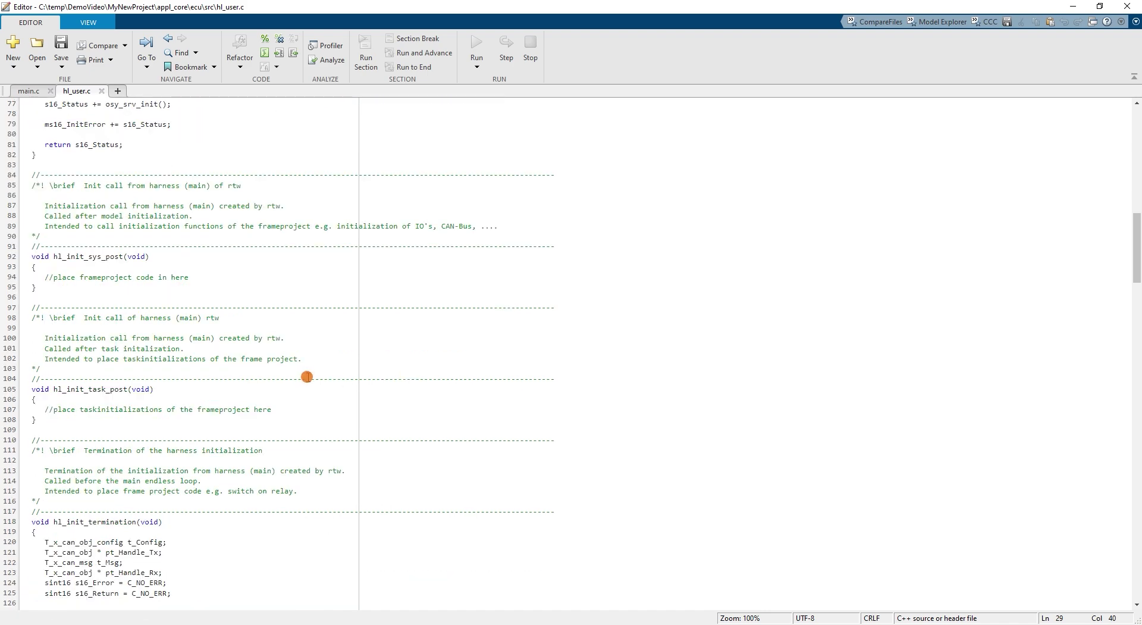
pyautogui.click(25, 90)
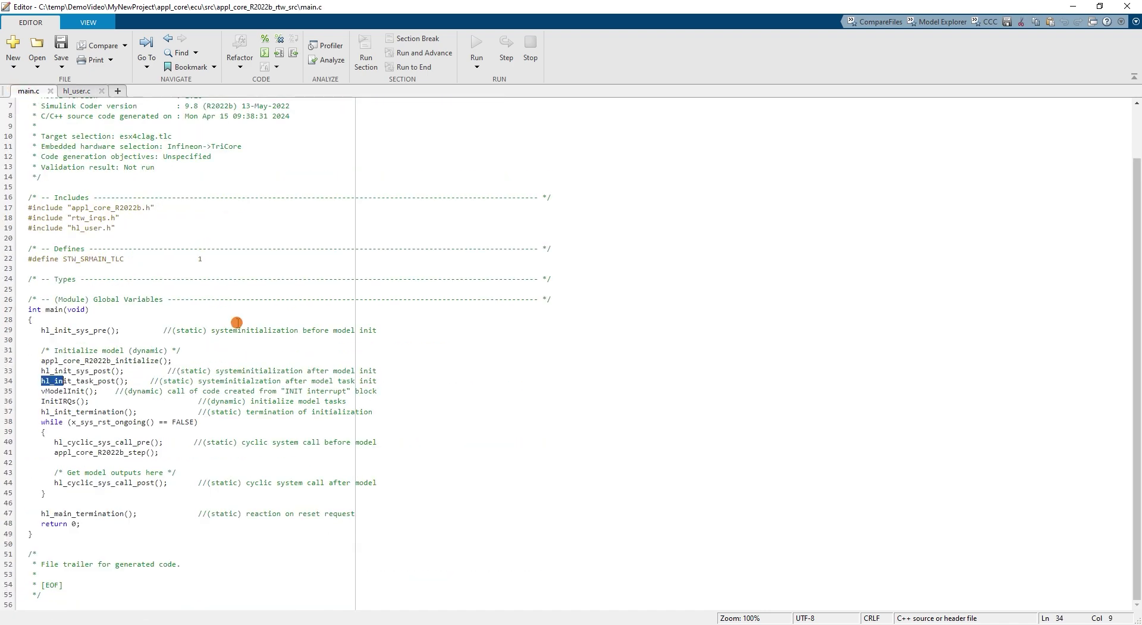
pyautogui.doubleClick(63, 371)
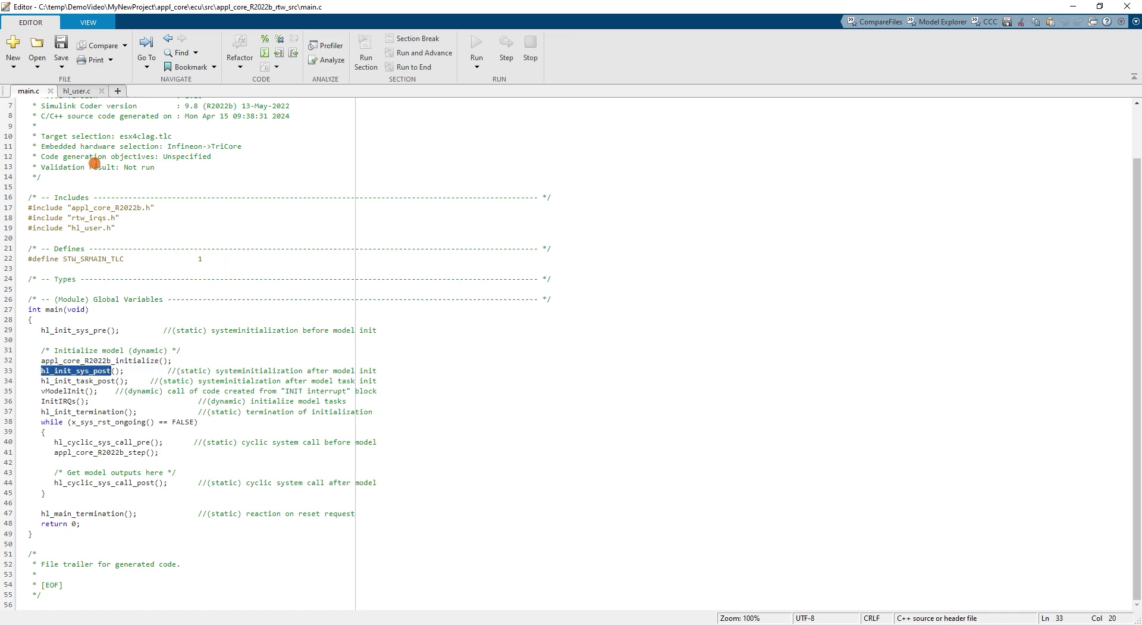
pyautogui.click(81, 91)
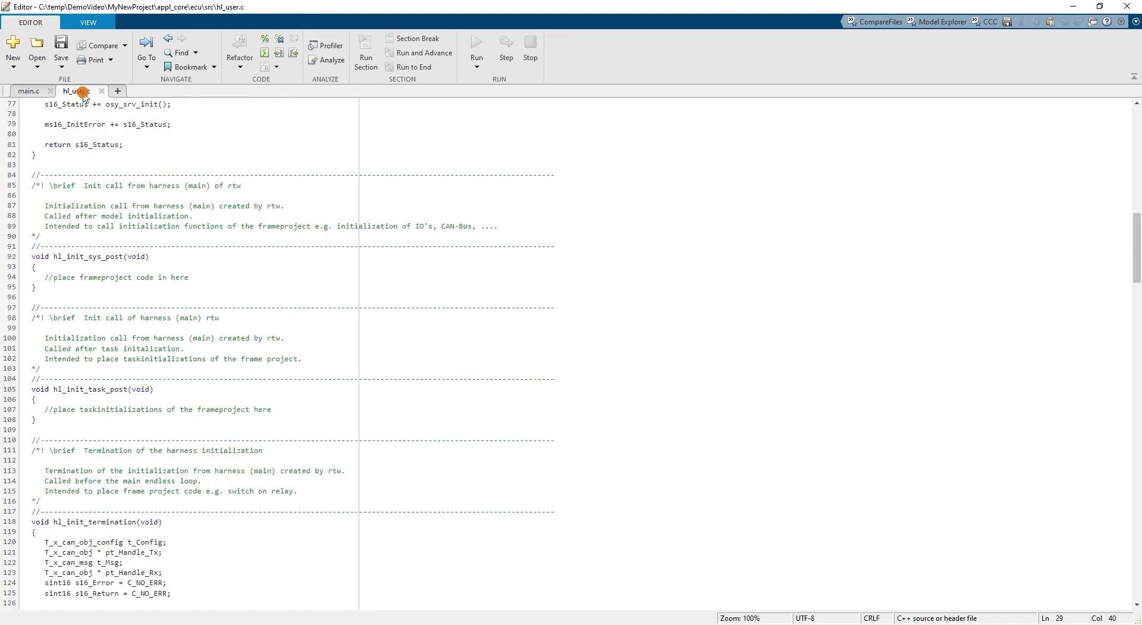
pyautogui.moveTo(226, 276); pyautogui.dragTo(42, 259)
pyautogui.click(231, 277)
pyautogui.click(28, 91)
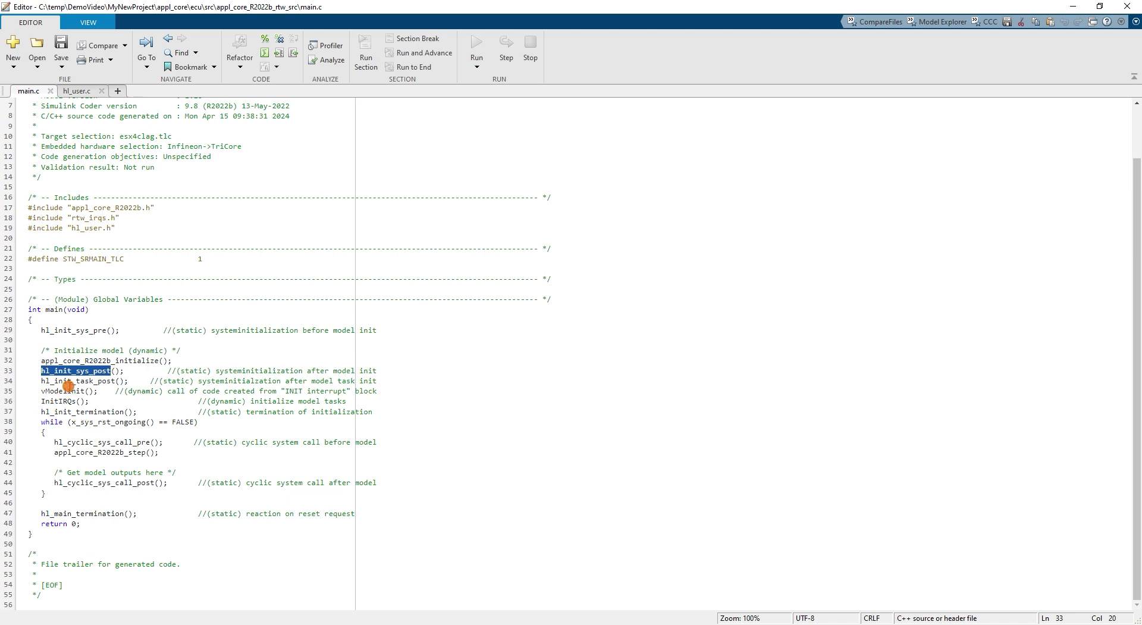
pyautogui.doubleClick(63, 329)
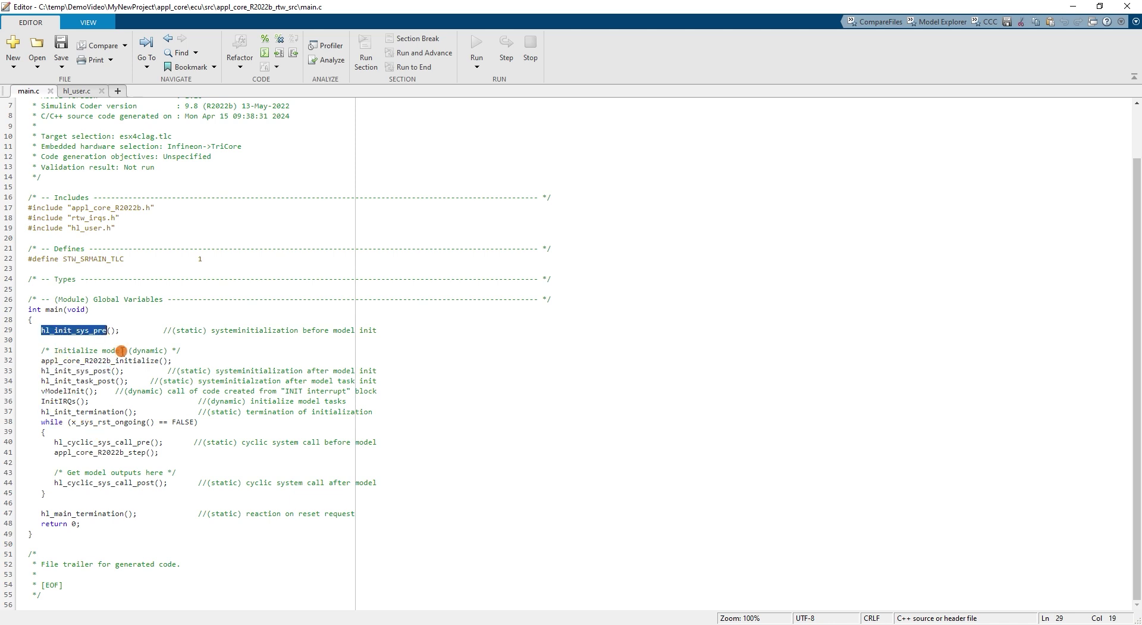
pyautogui.click(55, 379)
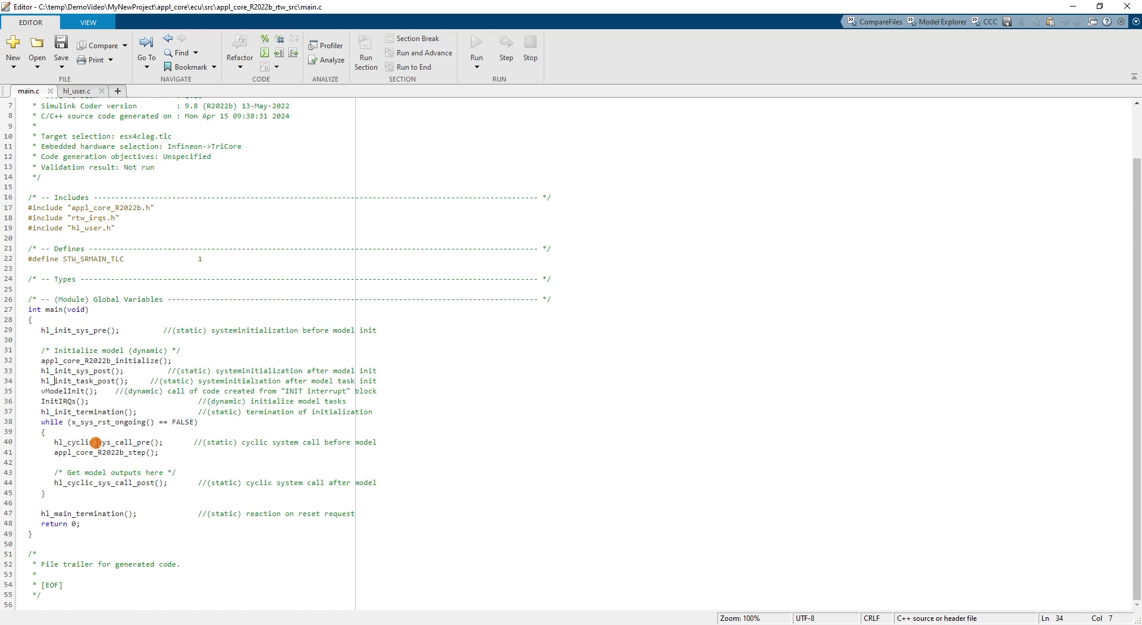
pyautogui.doubleClick(95, 441)
pyautogui.doubleClick(111, 483)
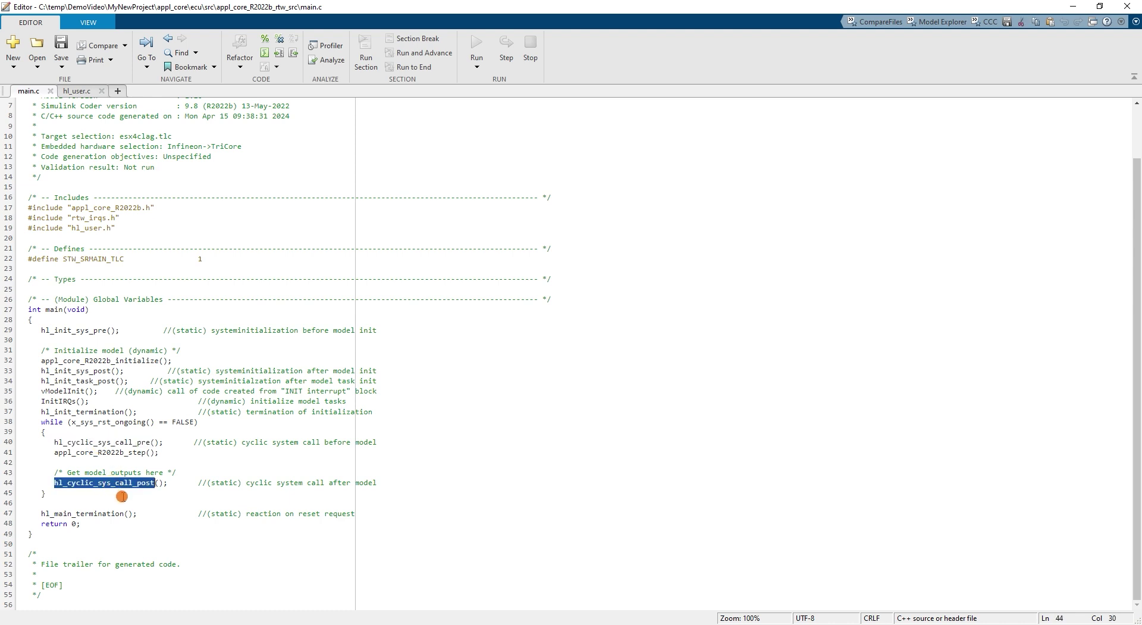
pyautogui.click(67, 91)
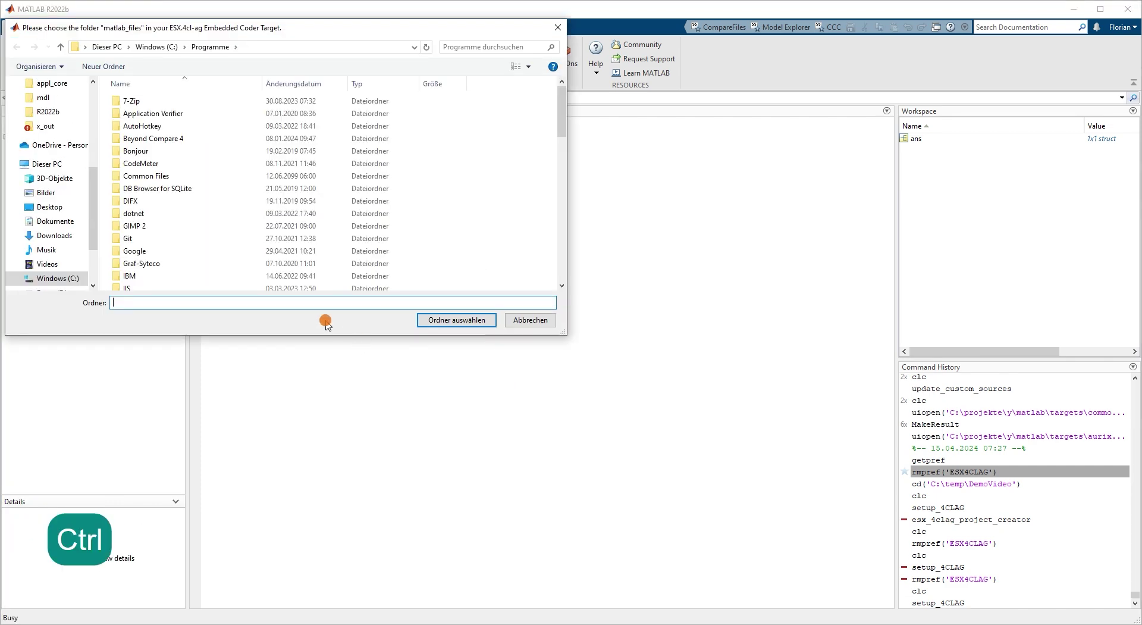
# Select the matlab_files folder, pasted without its trailing backslash, as the ESX.4cl-ag setup folder.
pyautogui.write('c:\\temp\\DemoVideo\\esx_4clag_ECT_v0_01r0\\matlab_files\\')
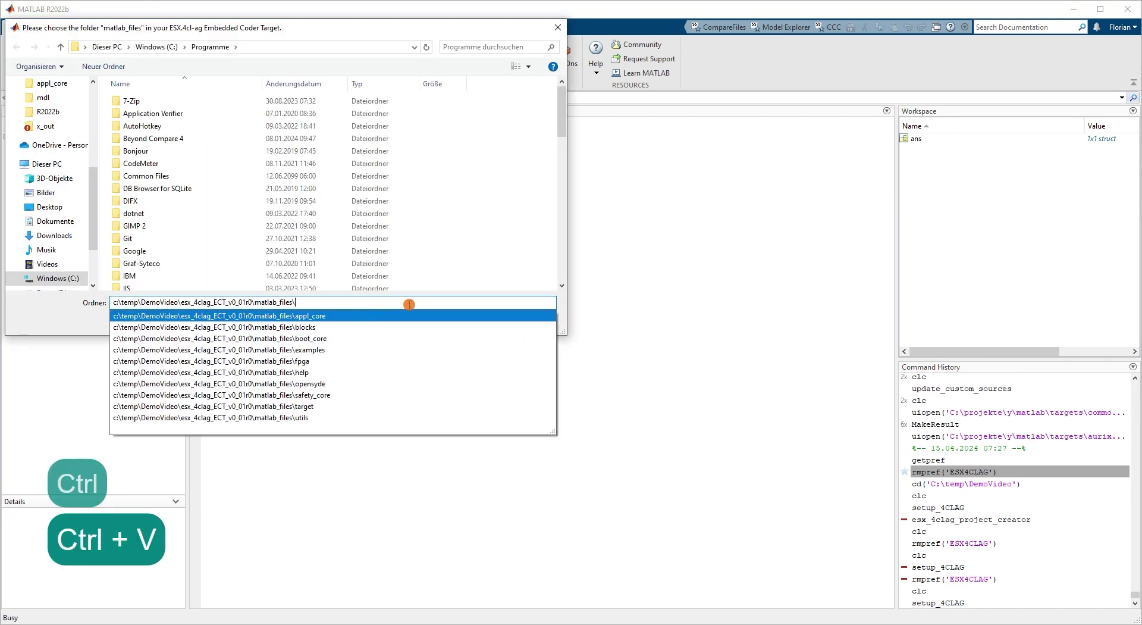
pyautogui.press('BackSpace')
pyautogui.click(467, 320)
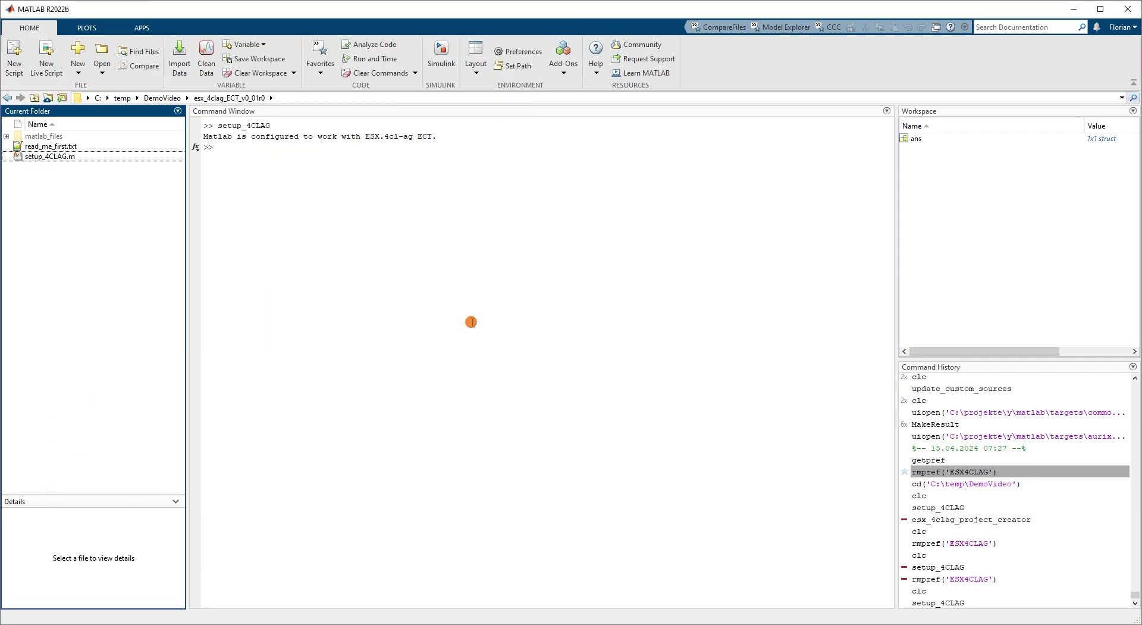
pyautogui.click(367, 124)
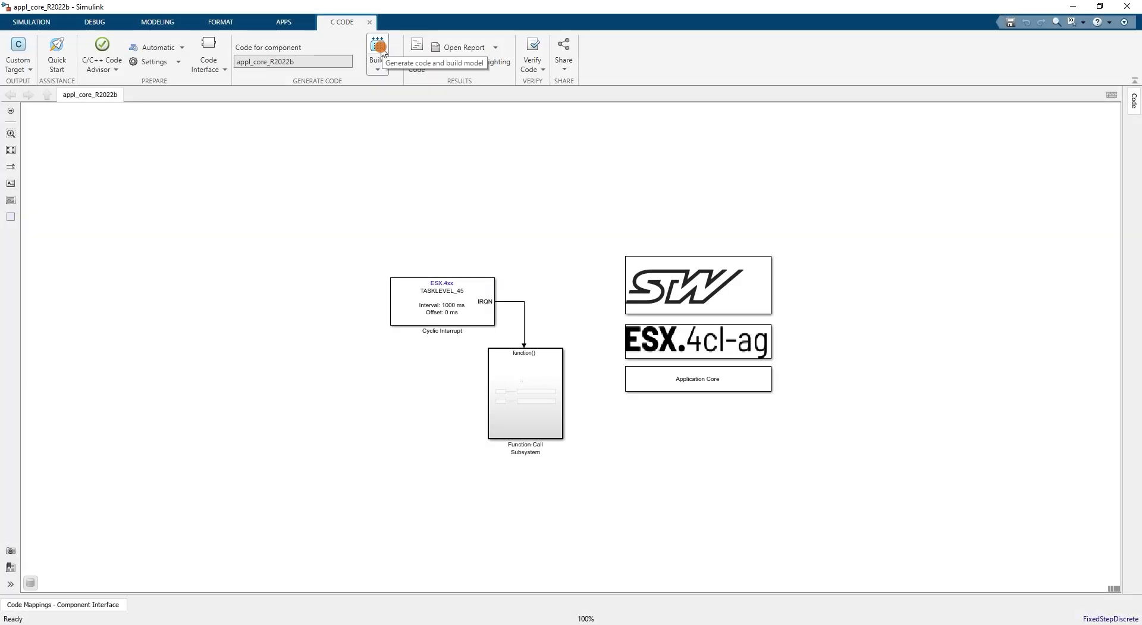
# Build the appl_core_R2022b model and open Help for the x_in_current_diag library block.
pyautogui.click(380, 52)
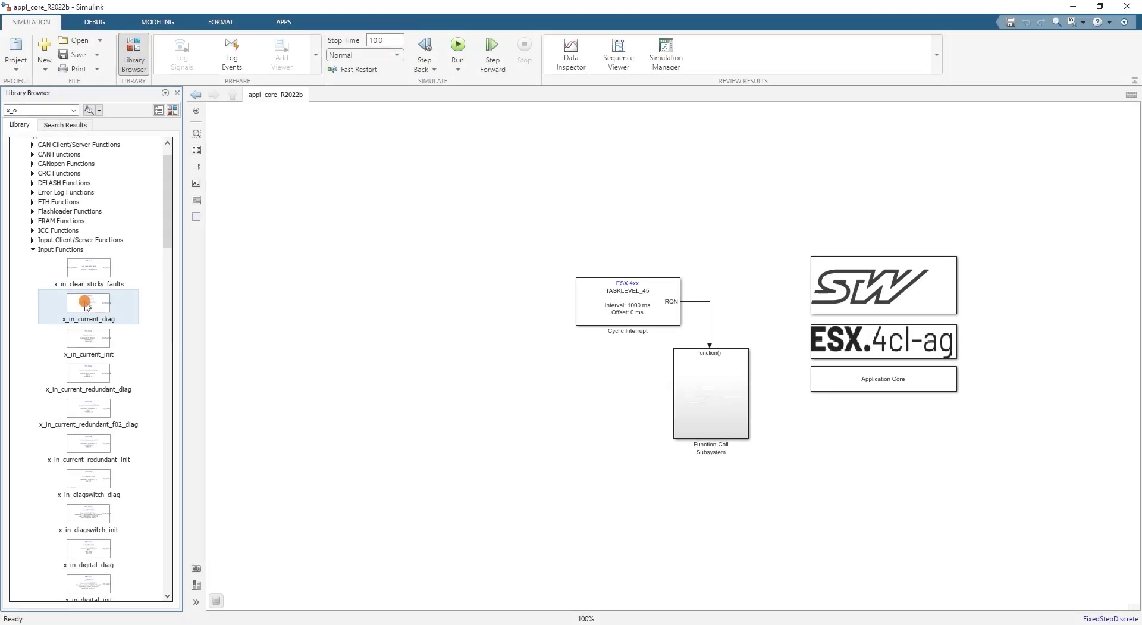
pyautogui.rightClick(87, 302)
pyautogui.click(368, 380)
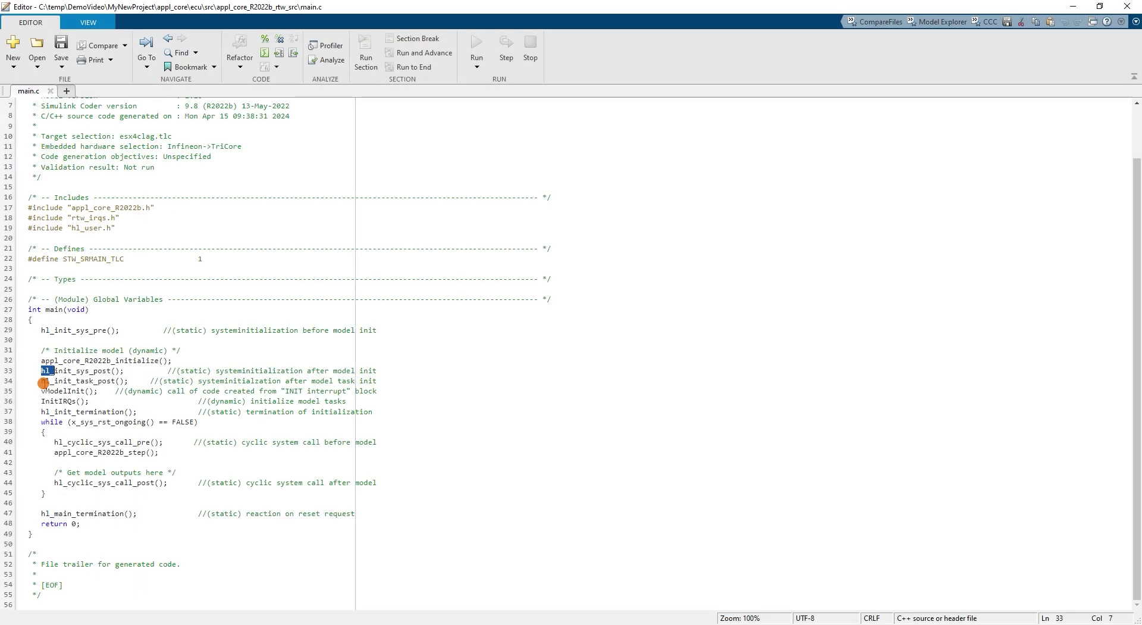
# Mark the hl_init_task_post call in main.c, then the placeholder comment in hl_user.c's hl_init_sys_post.
pyautogui.moveTo(41, 381); pyautogui.dragTo(54, 380)
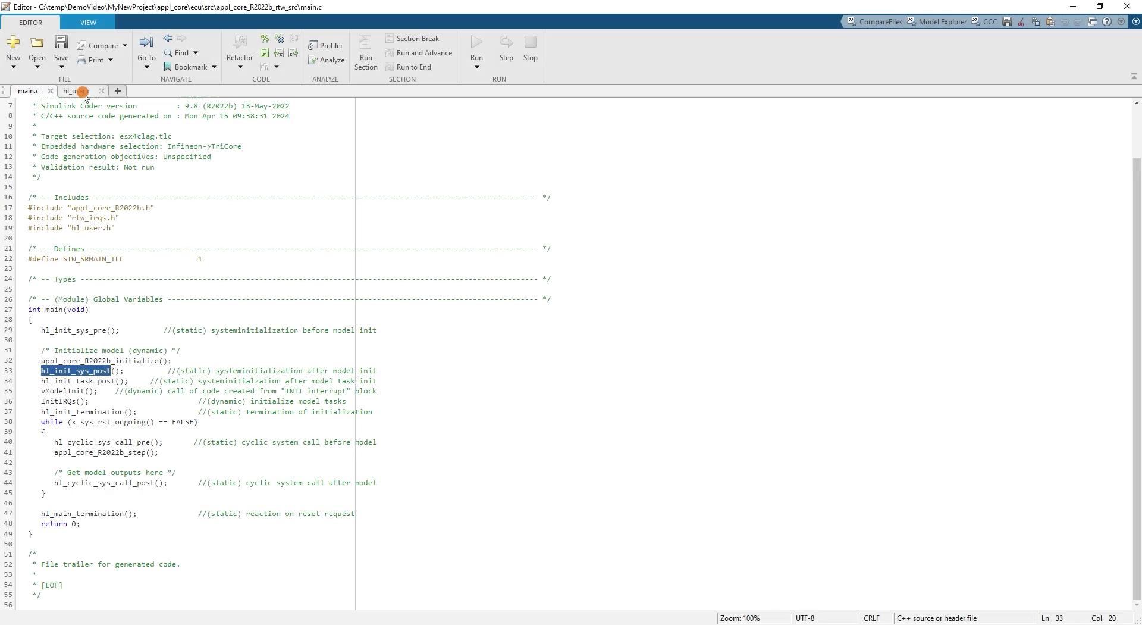
pyautogui.click(82, 90)
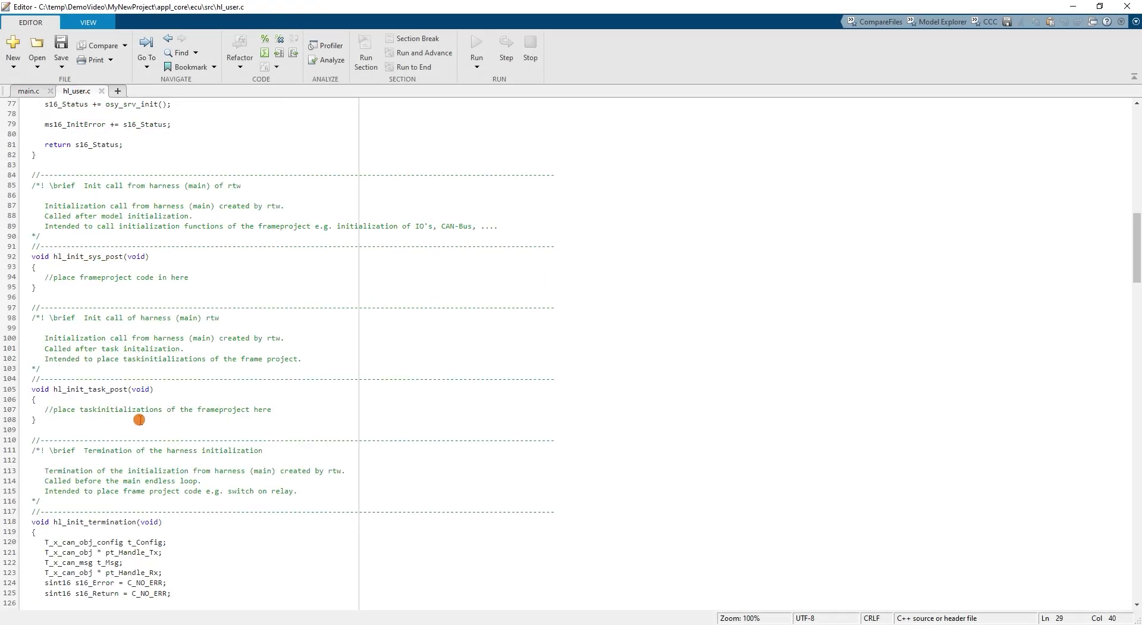
pyautogui.moveTo(211, 277); pyautogui.dragTo(31, 256)
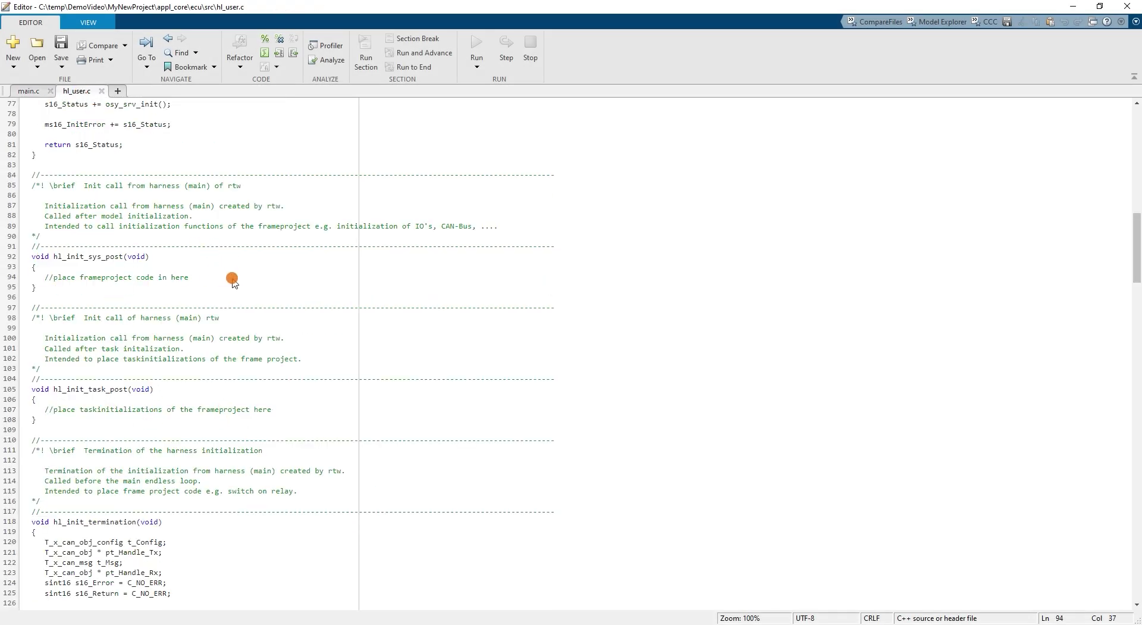